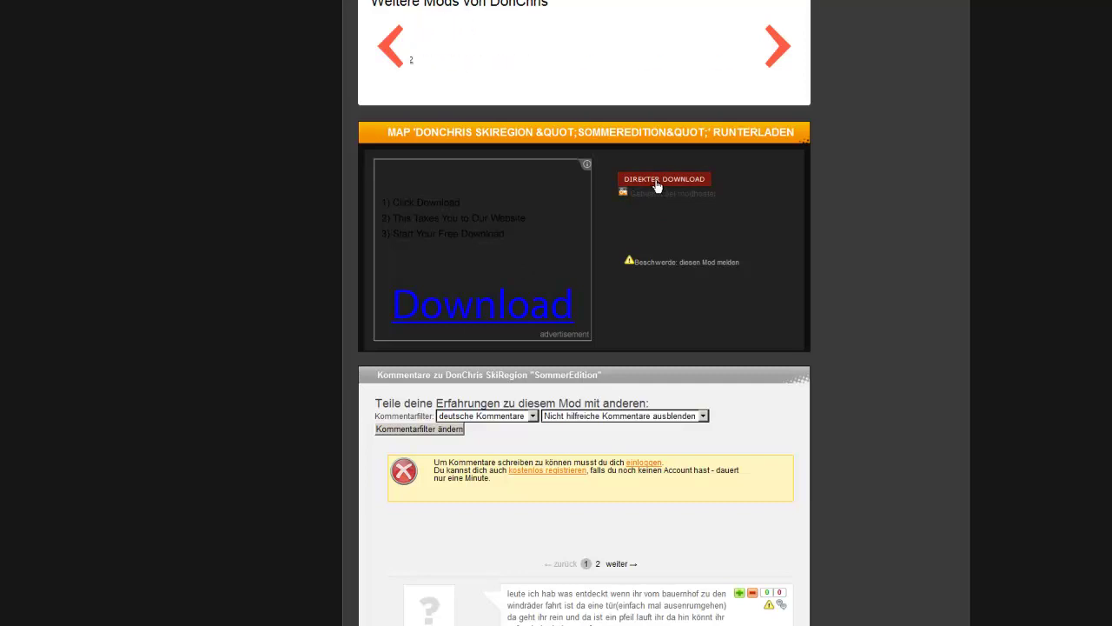
Step: Start the direct download of the DonChris SkiRegion "SommerEdition" map, closing the advertisements that open along the way
click(657, 182)
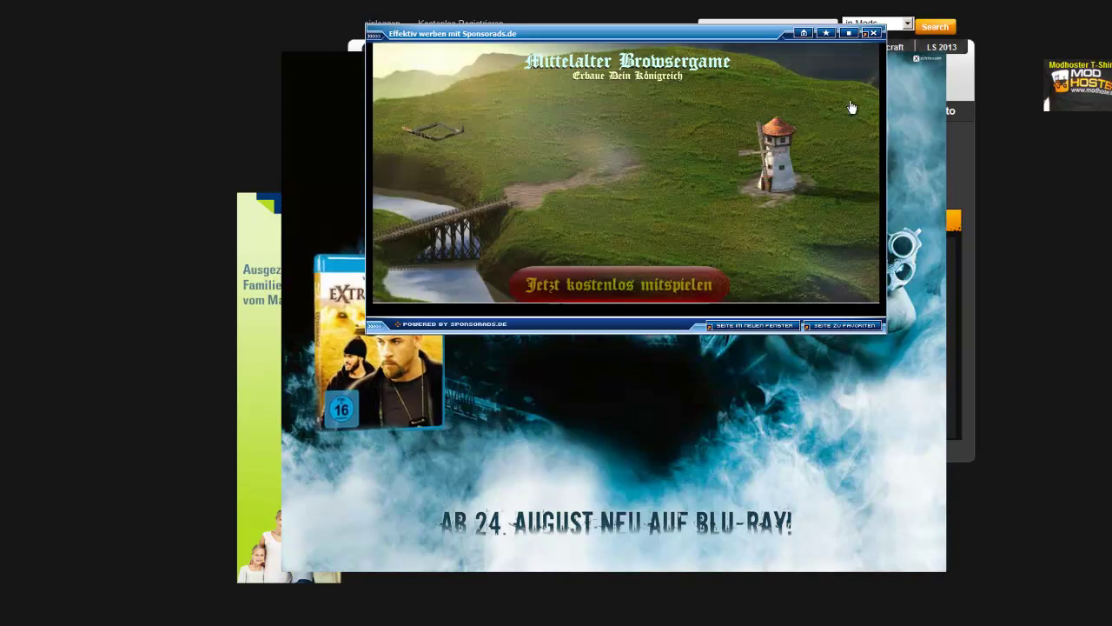
click(850, 34)
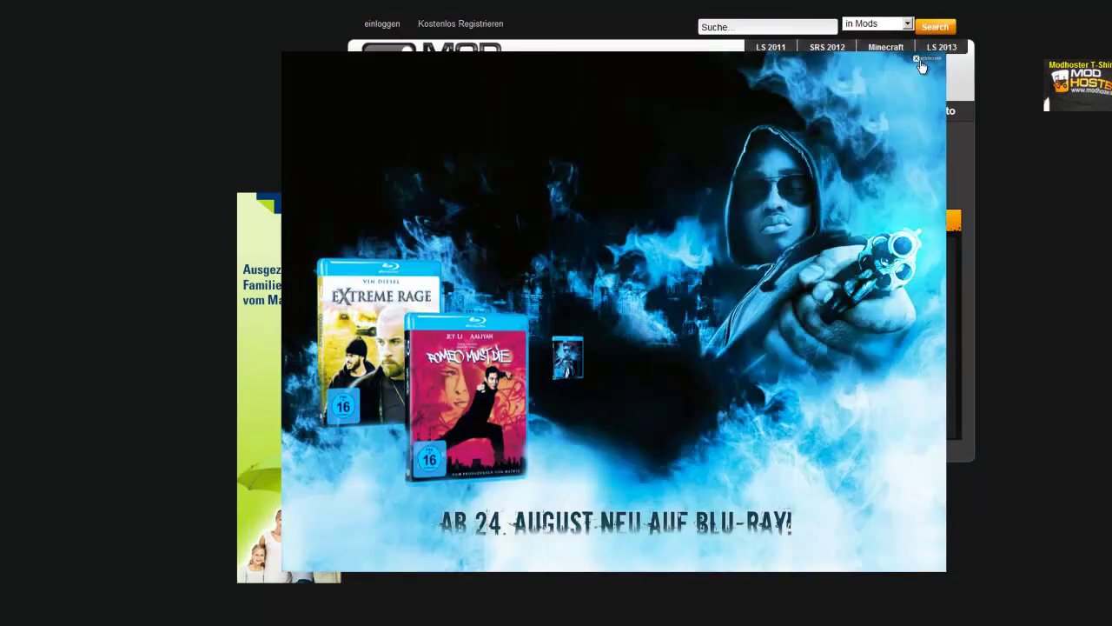
click(919, 59)
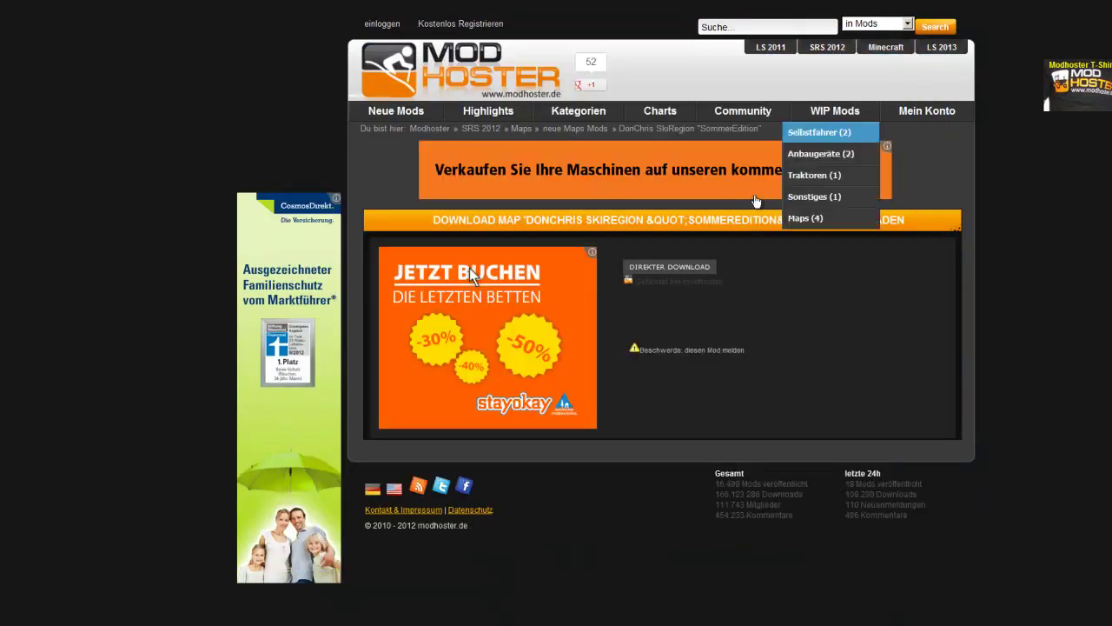
click(670, 268)
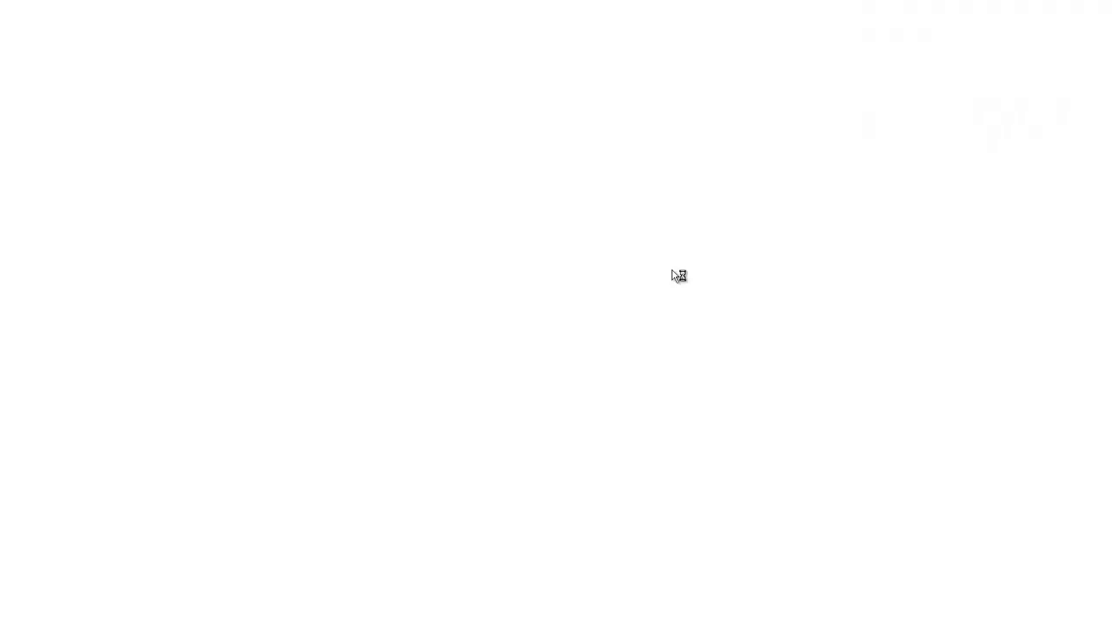
Step: Save the DonsMapSommerEdition zip in the mods folder under Dokumente, my games, SkiRegionSimulator2012
drag(558, 176, 679, 118)
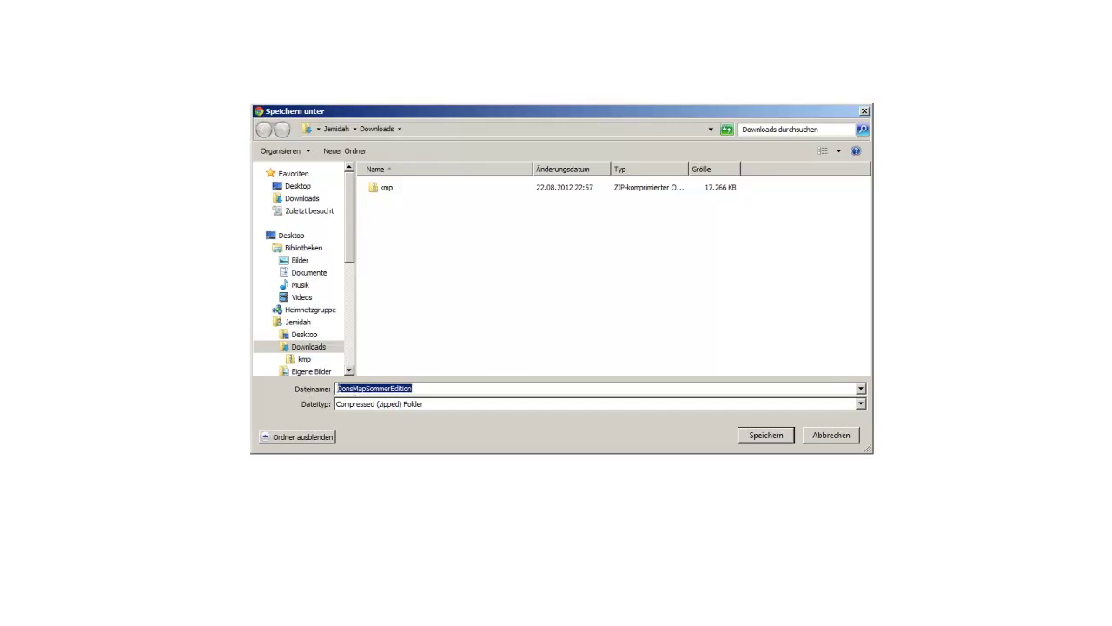
drag(416, 388, 345, 383)
drag(349, 184, 340, 270)
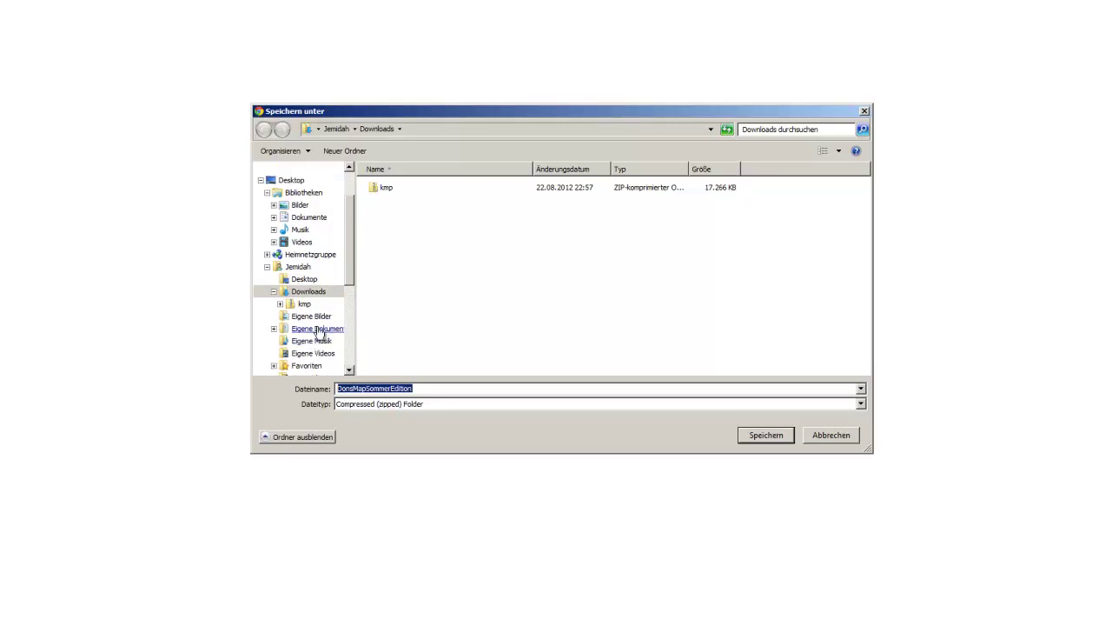
click(309, 218)
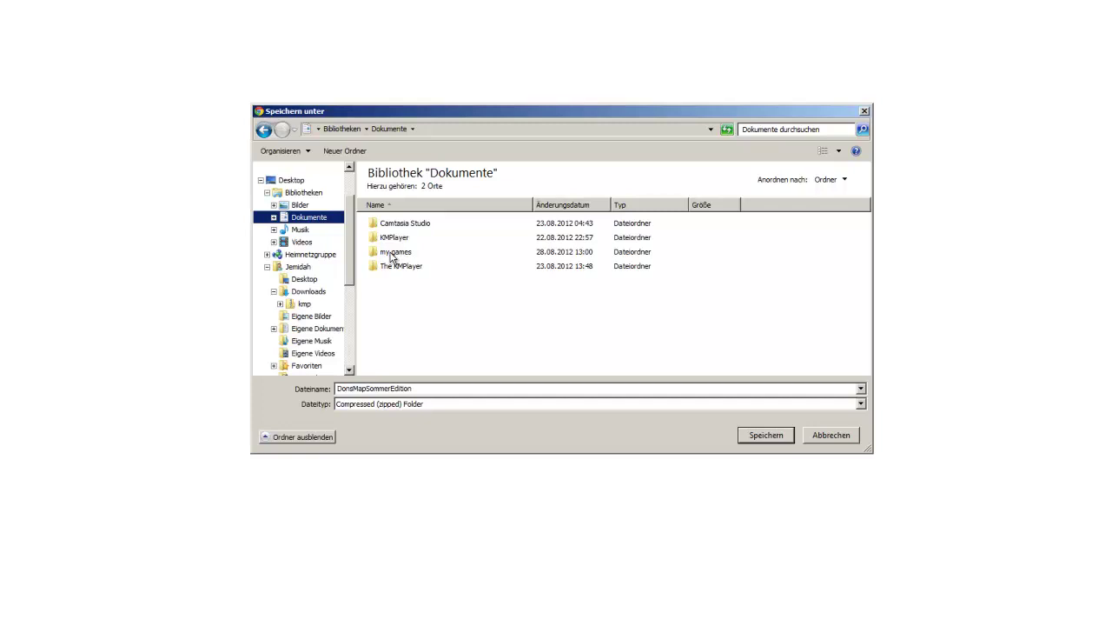
click(392, 254)
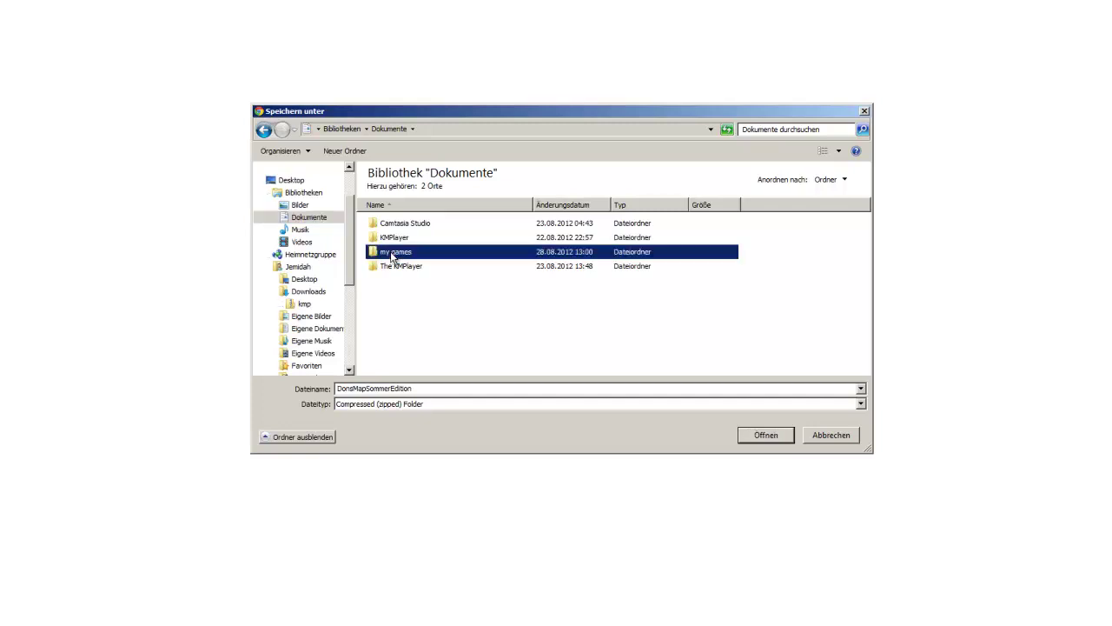
double_click(392, 254)
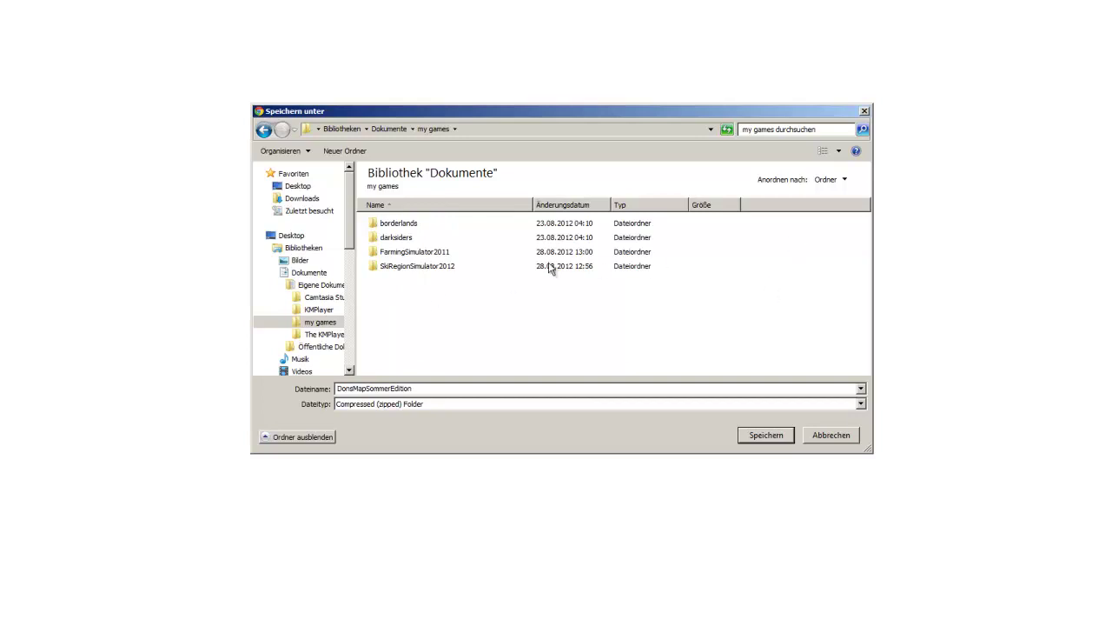
double_click(418, 267)
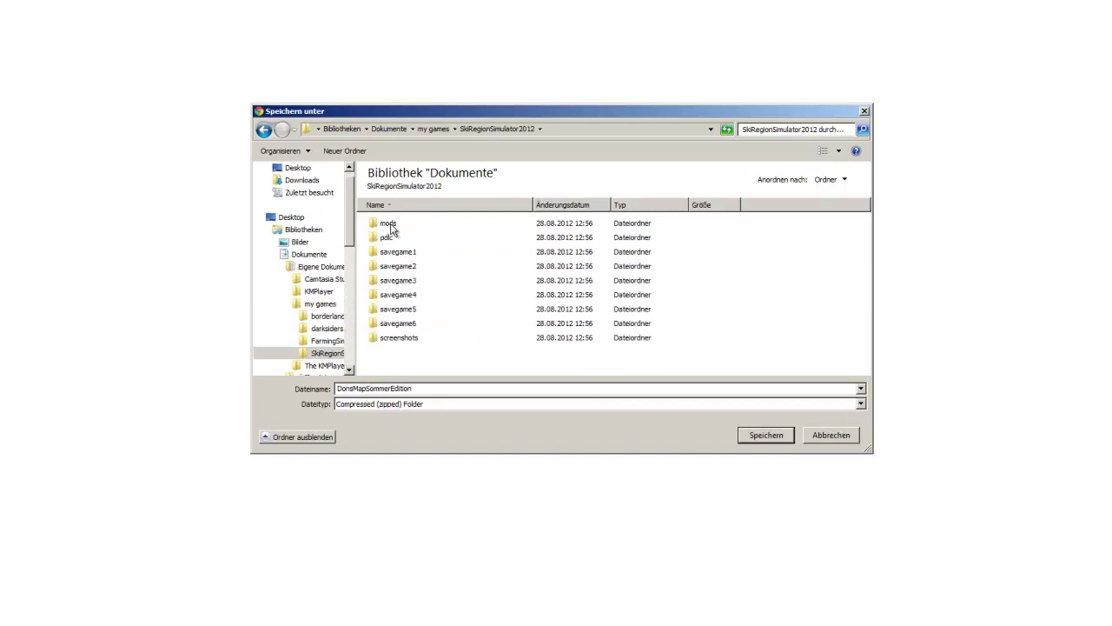
double_click(389, 227)
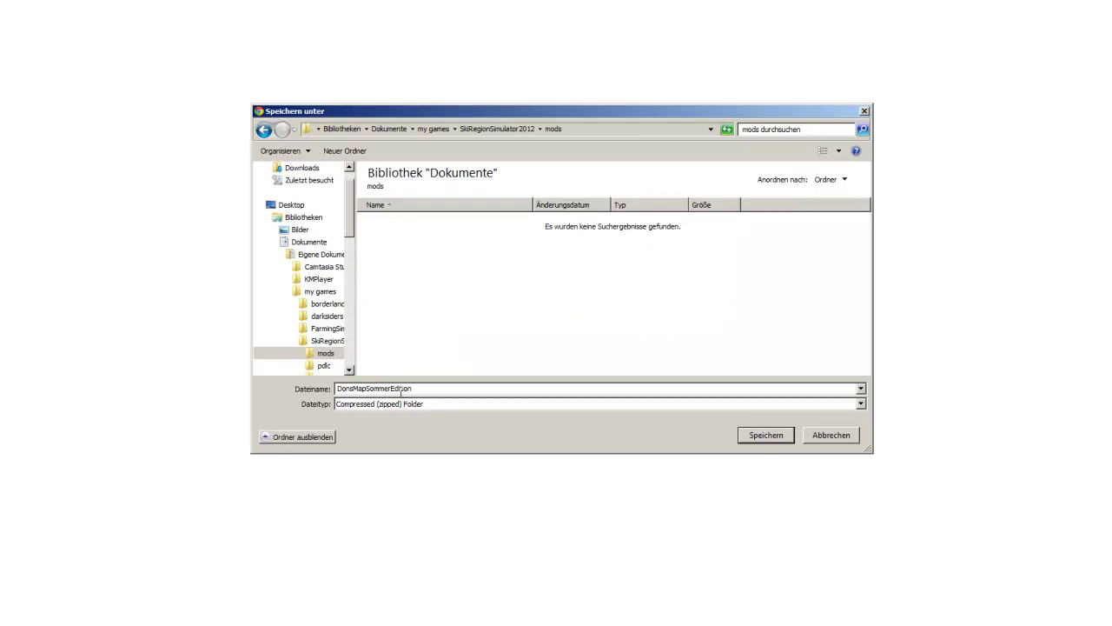
click(761, 433)
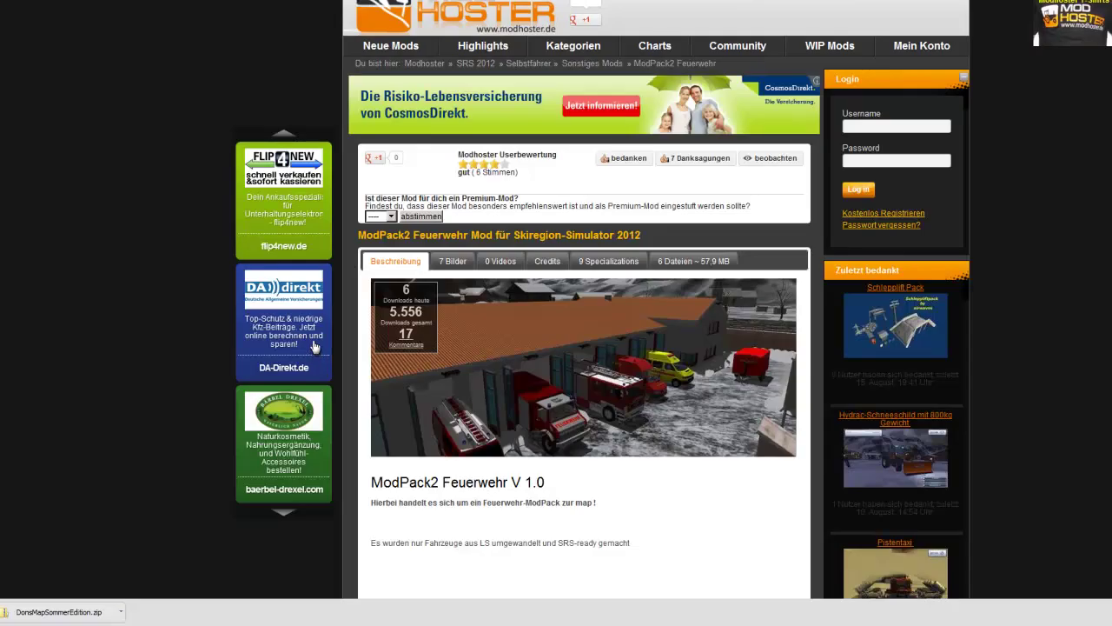
Step: Skim the ModPack2 Feuerwehr description and switch to the Fendt Favorit 818 mod page
scroll(556, 421, down, 5)
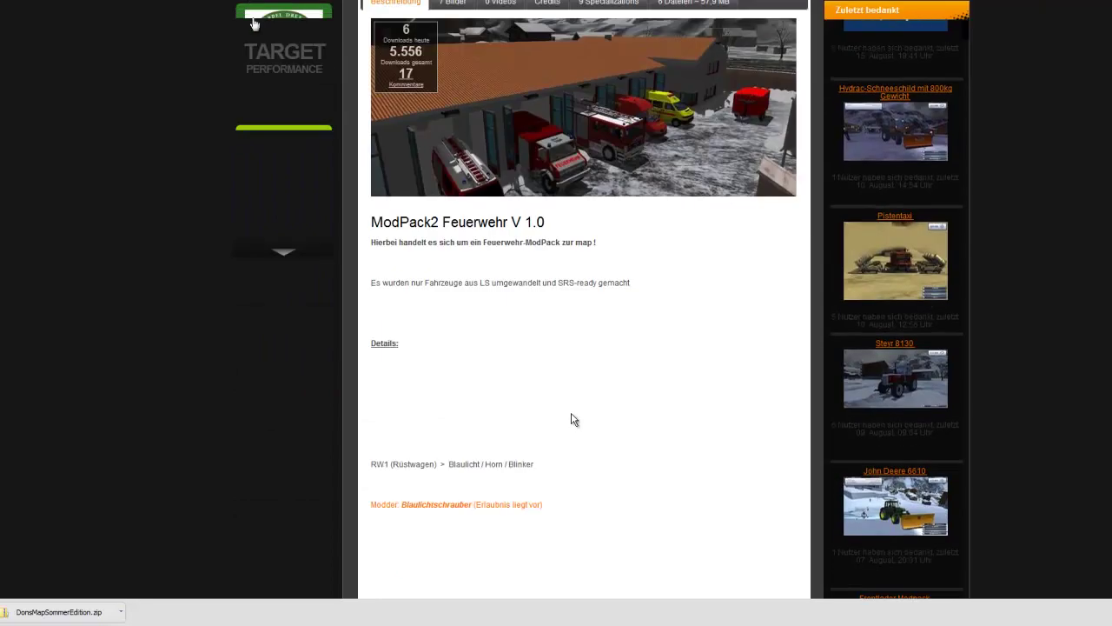
scroll(572, 414, up, 2)
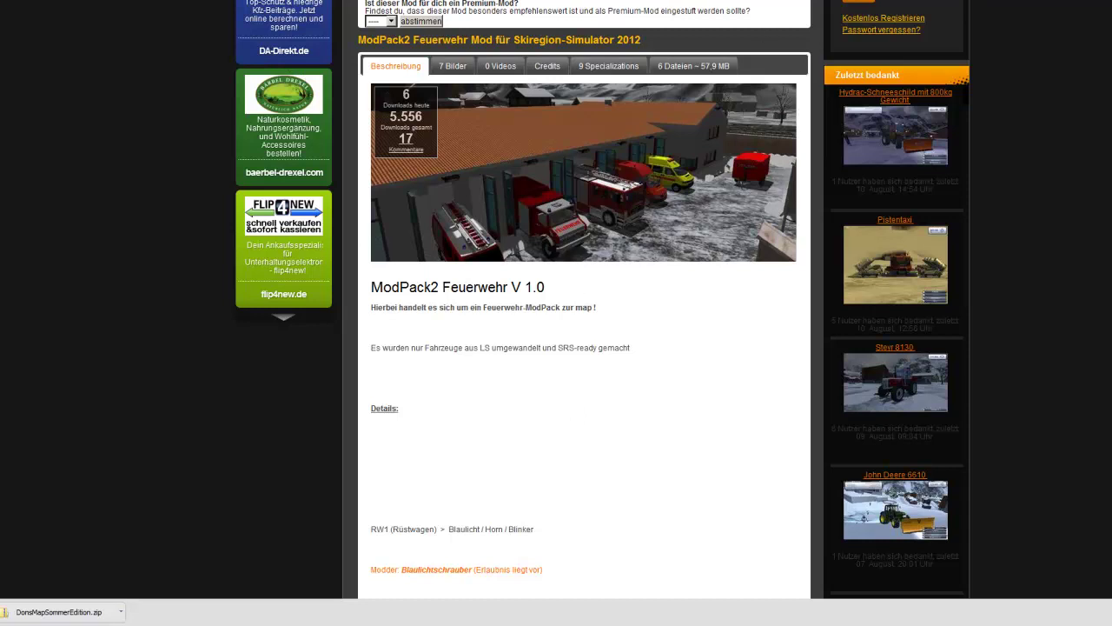
key(alt+Left)
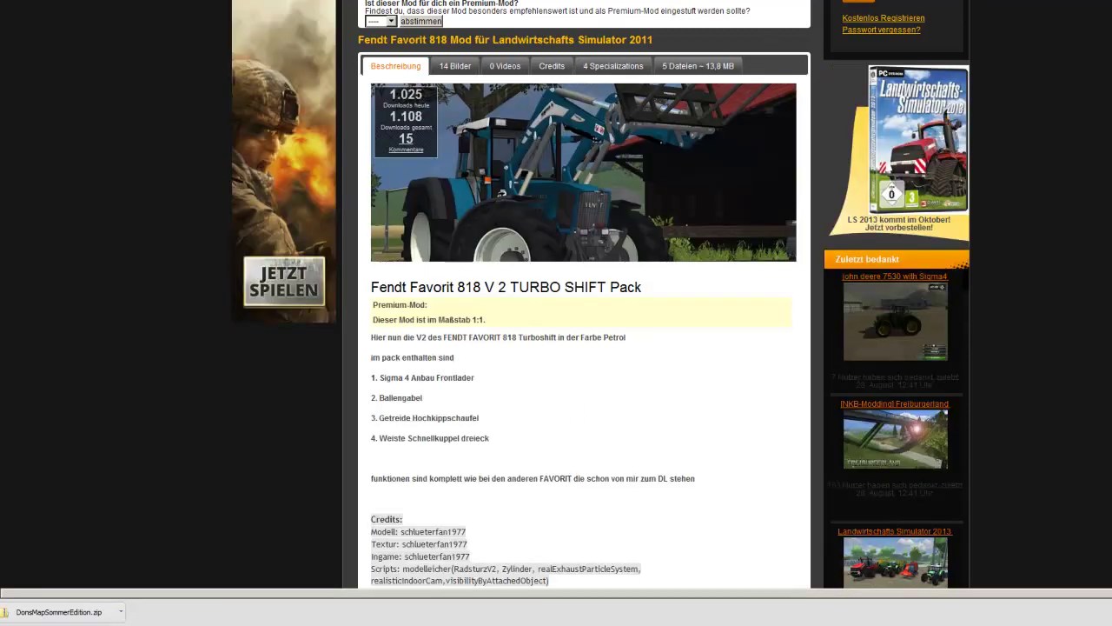
Step: Examine the Fendt Favorit 818 V 2 TURBO SHIFT Pack description for its note on unpacking the mod
scroll(516, 330, up, 3)
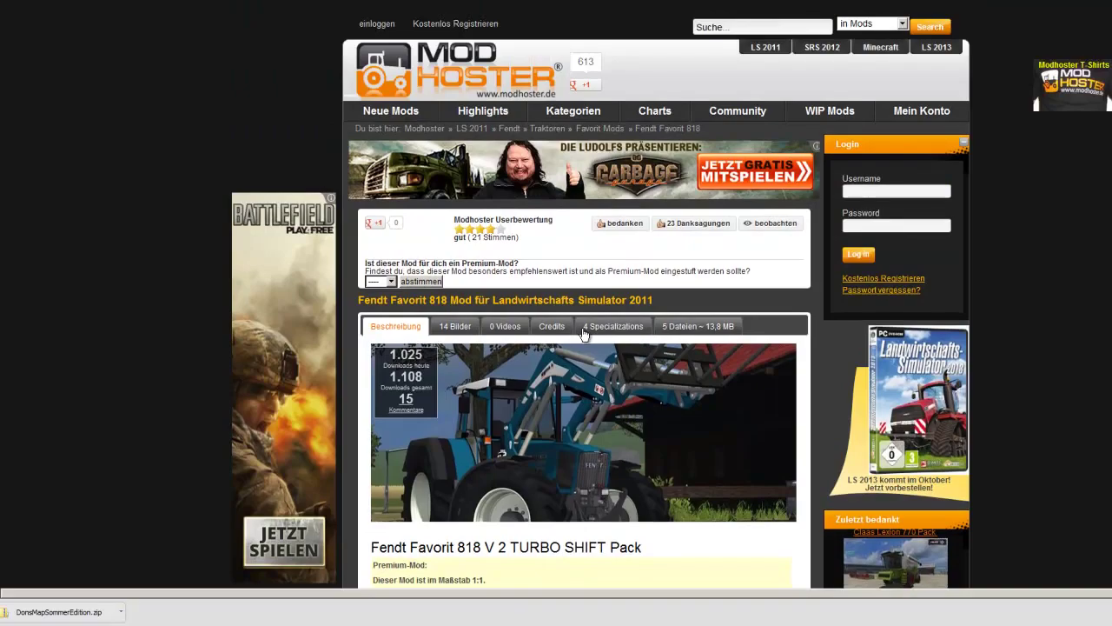
scroll(582, 328, down, 4)
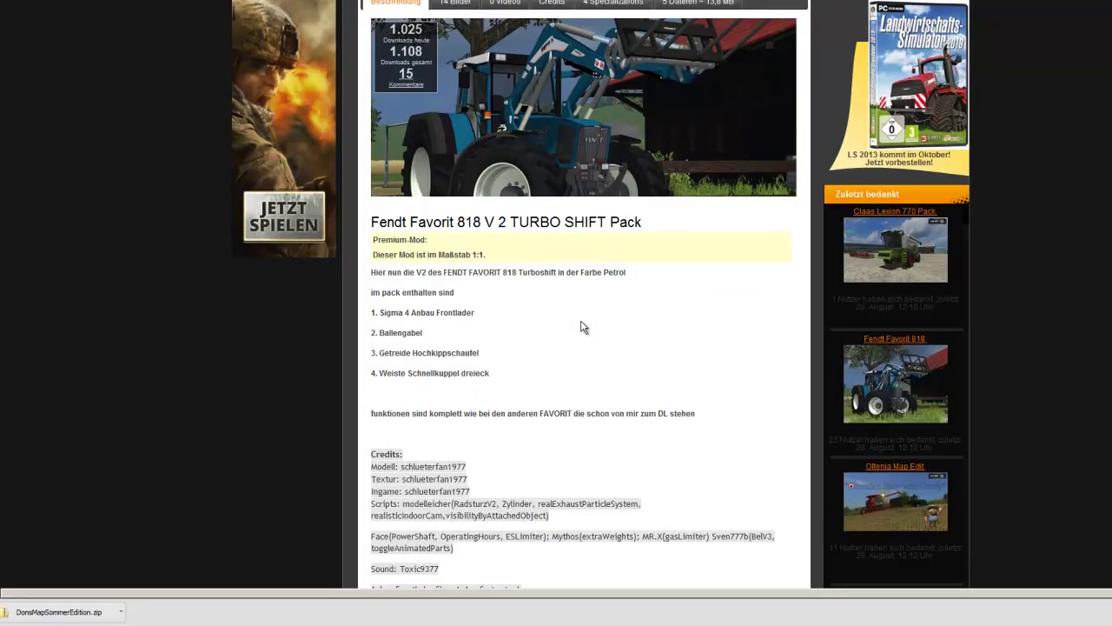
scroll(582, 328, down, 2)
scroll(583, 326, up, 3)
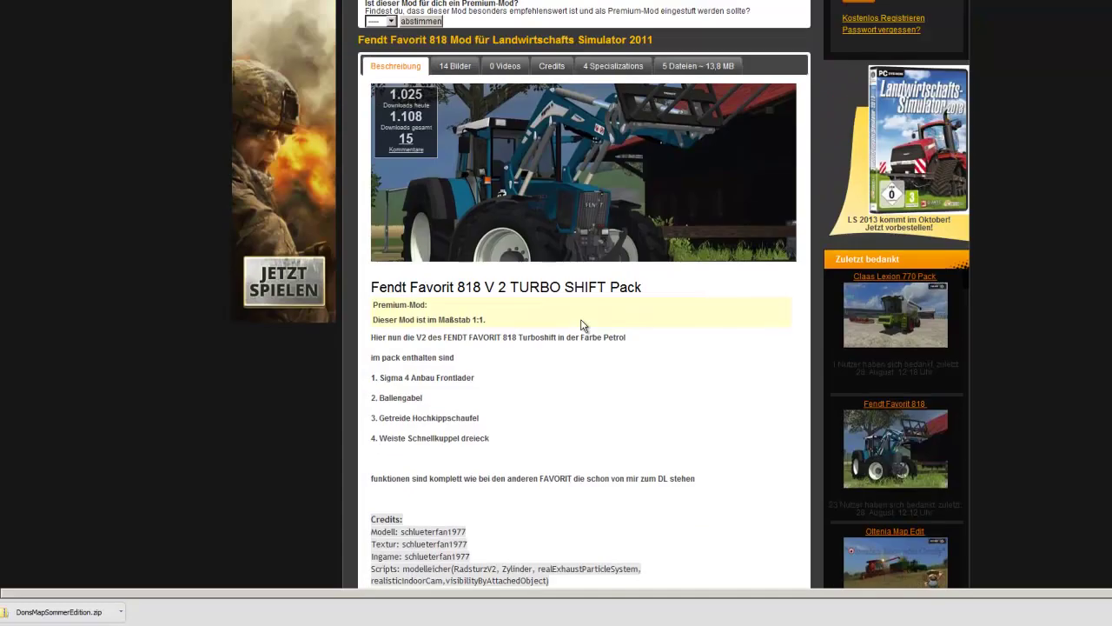
scroll(582, 325, down, 3)
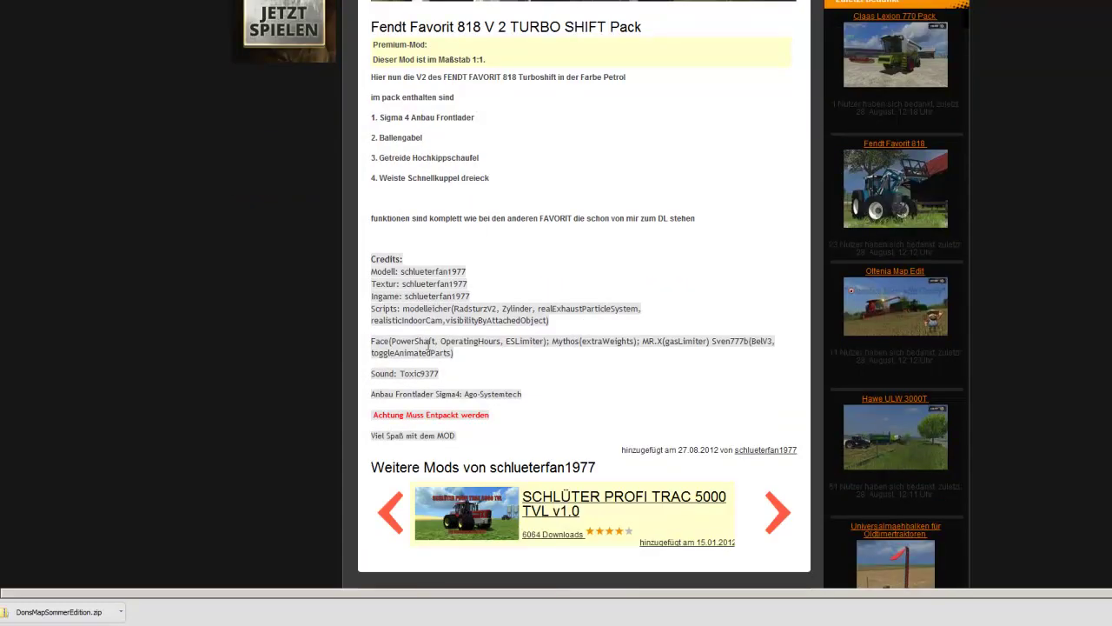
drag(373, 415, 486, 412)
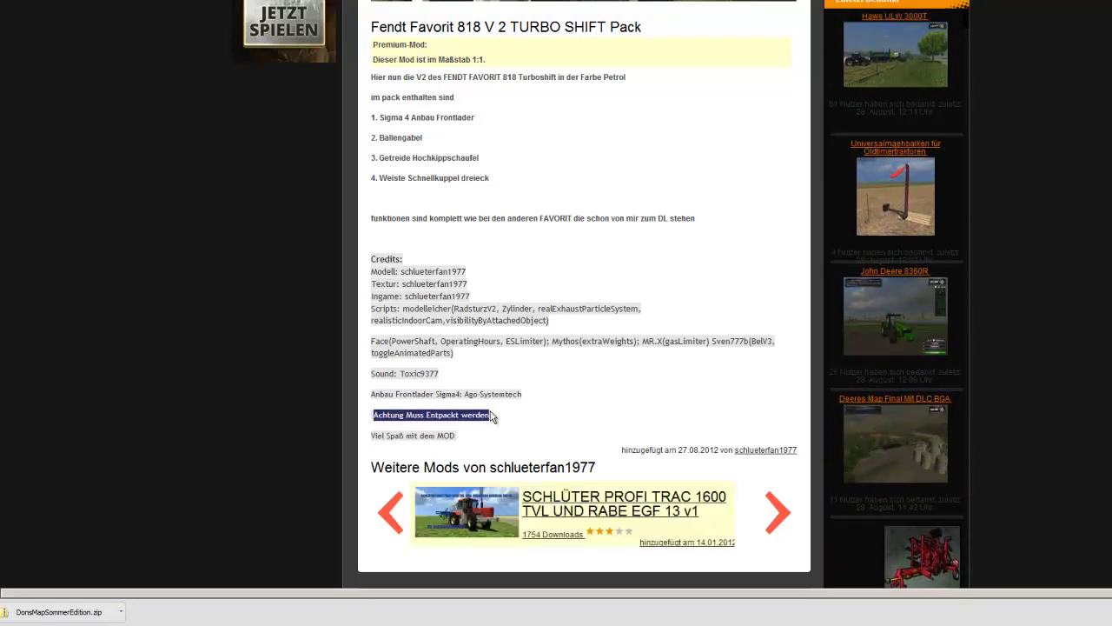
scroll(523, 413, up, 4)
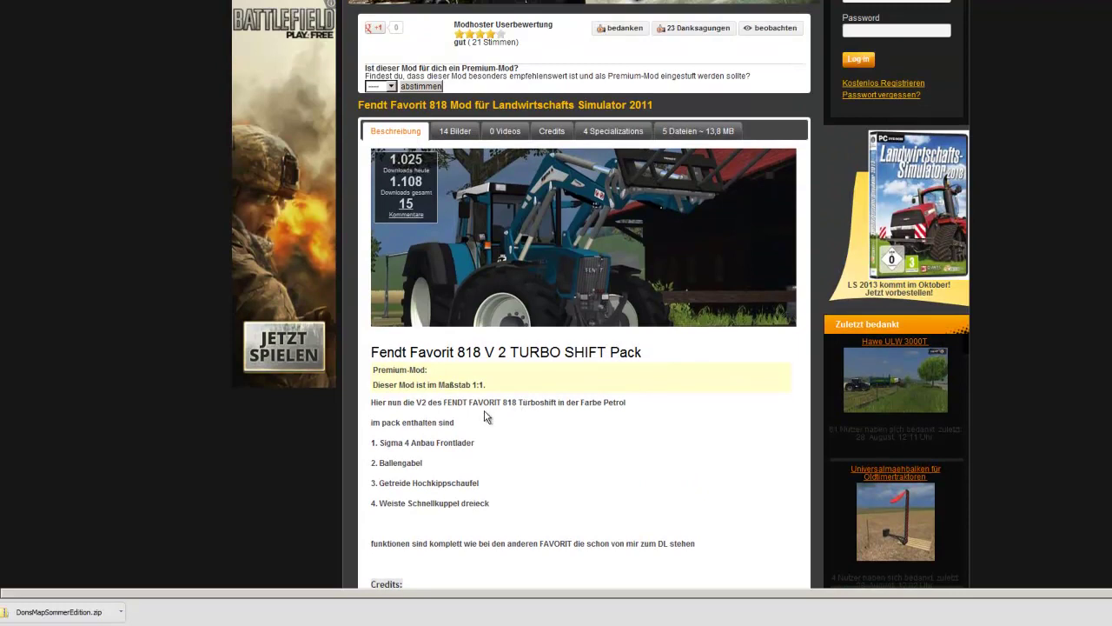
scroll(520, 404, down, 4)
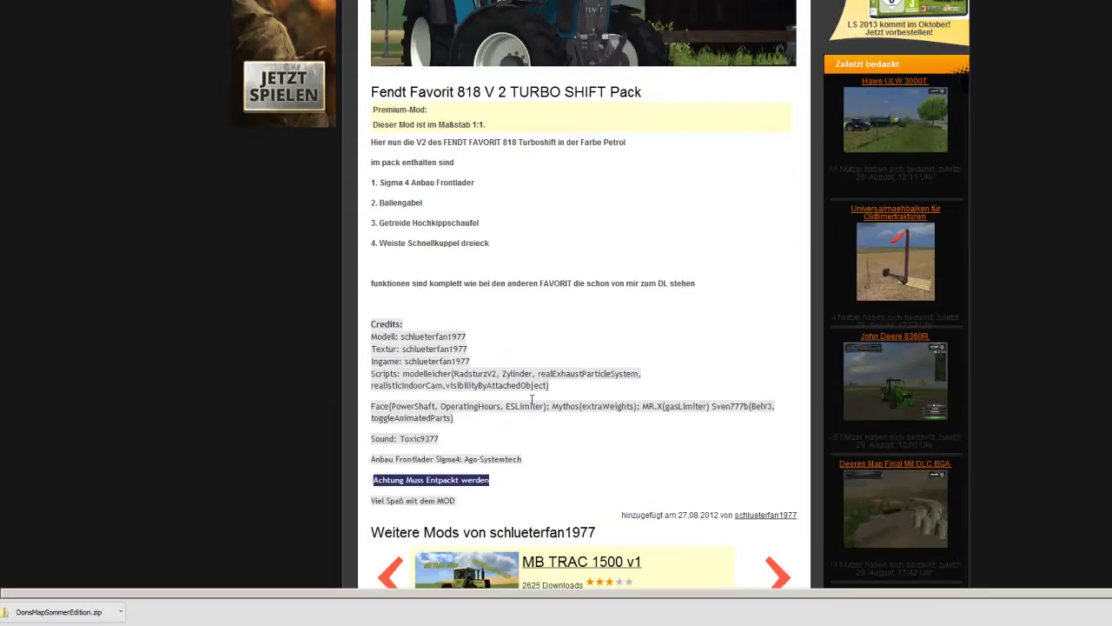
Step: Examine the Fendt Favorit 818 download section for the note naming the site that hosts the file
scroll(533, 404, down, 3)
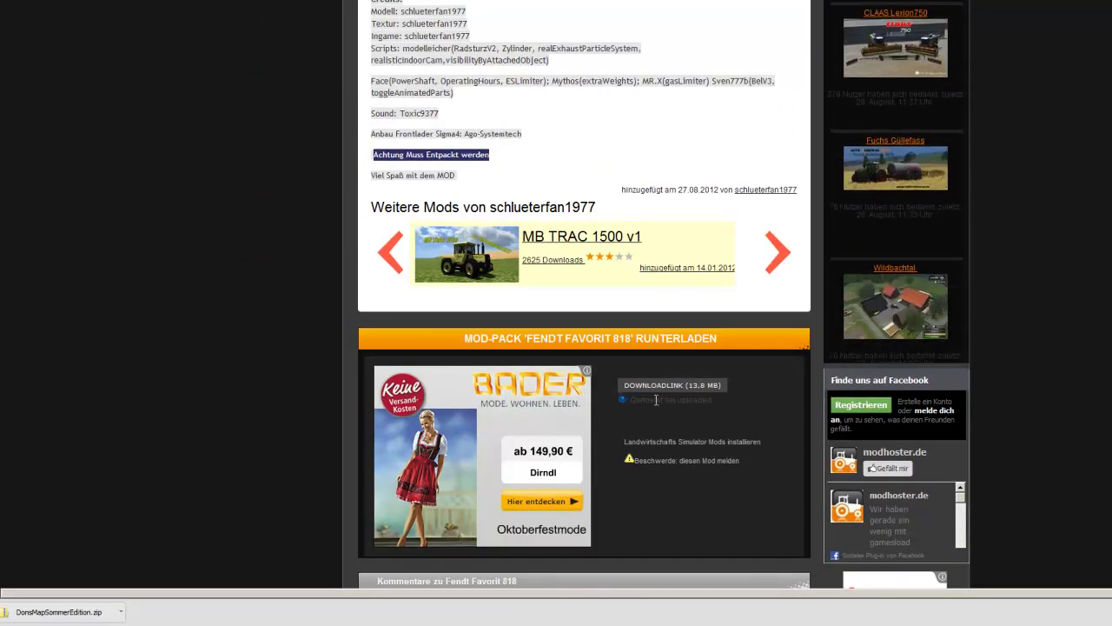
drag(635, 400, 704, 399)
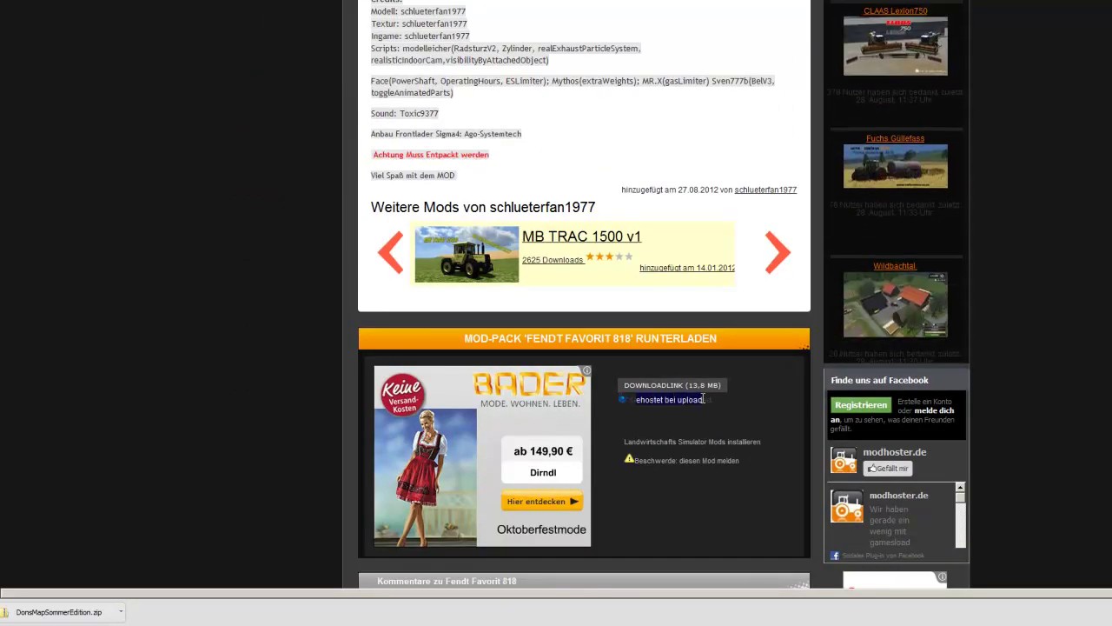
click(647, 411)
drag(657, 400, 709, 401)
click(689, 411)
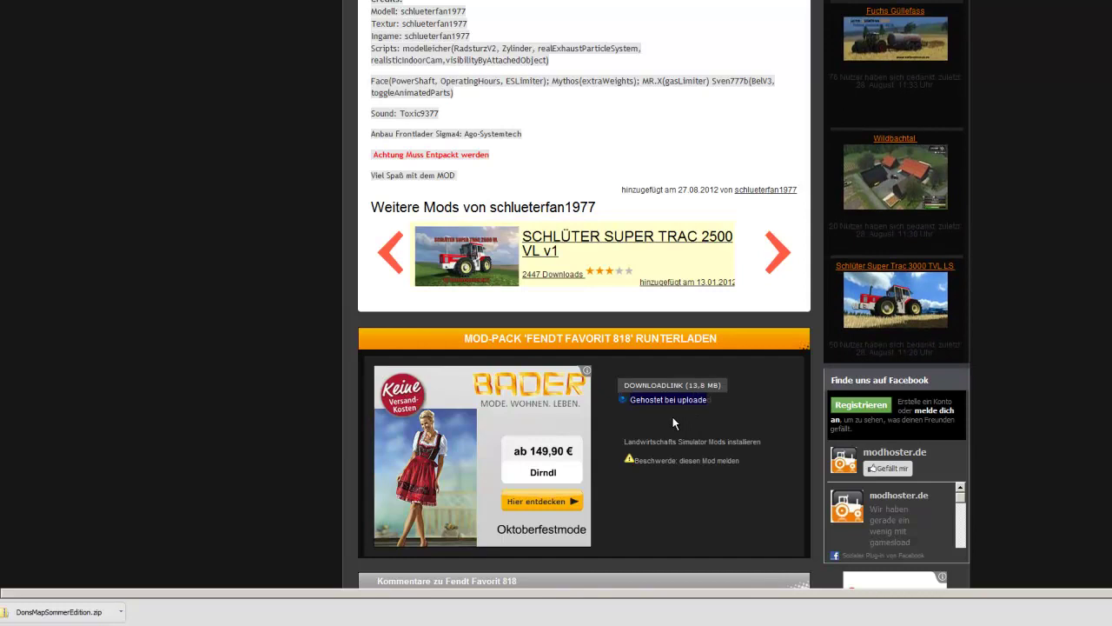
click(634, 404)
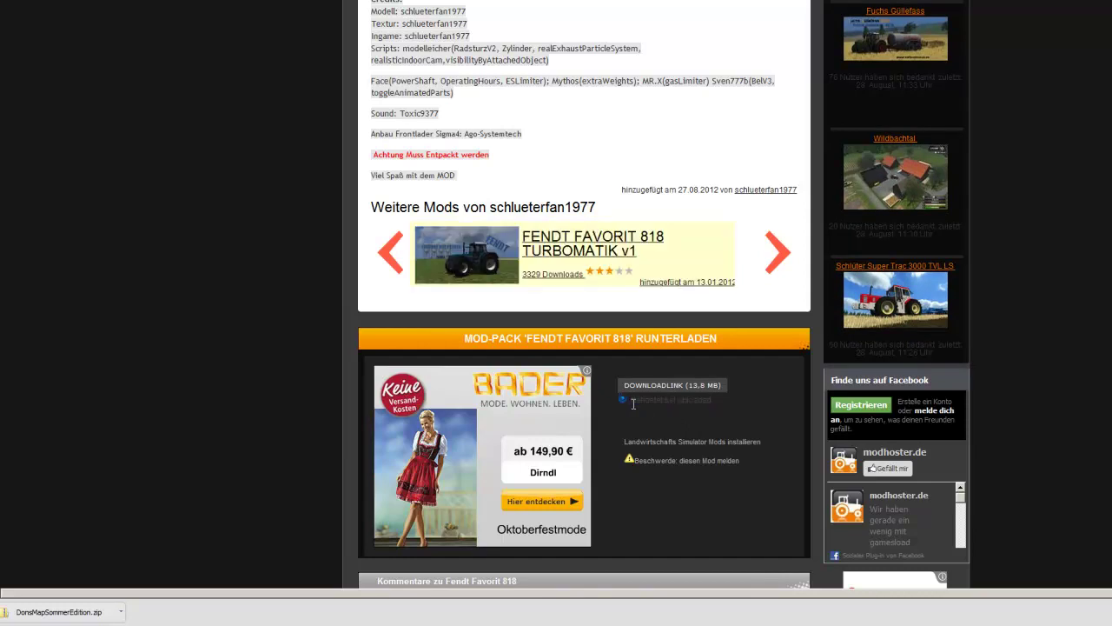
Step: Open the download link of the Fendt Favorit 818 mod pack and choose the free download on the hosting site
scroll(617, 420, up, 7)
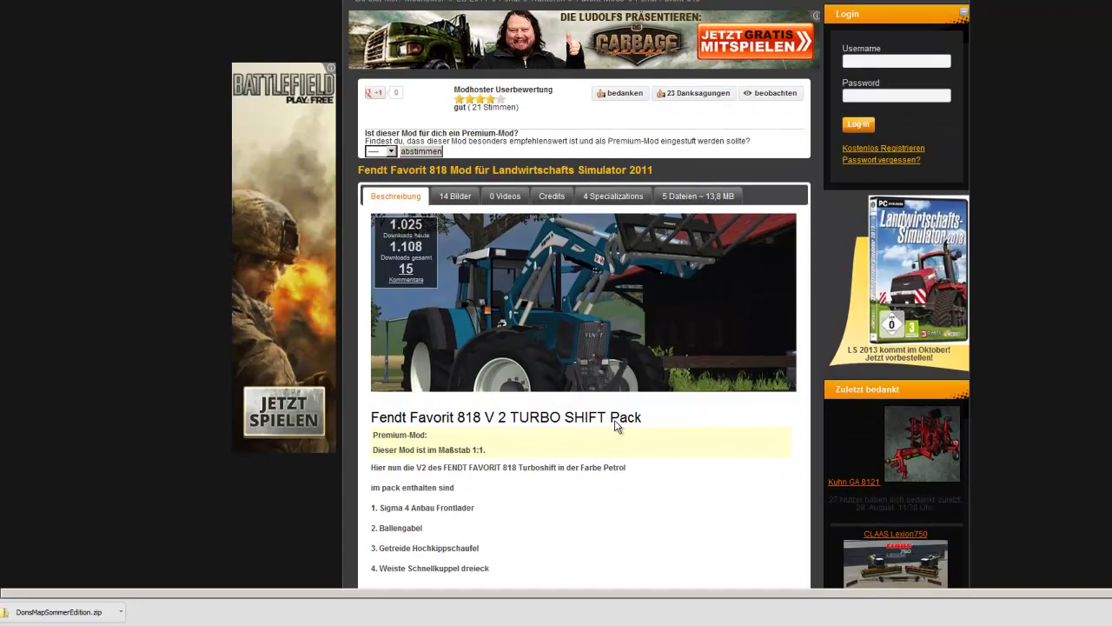
scroll(615, 420, down, 8)
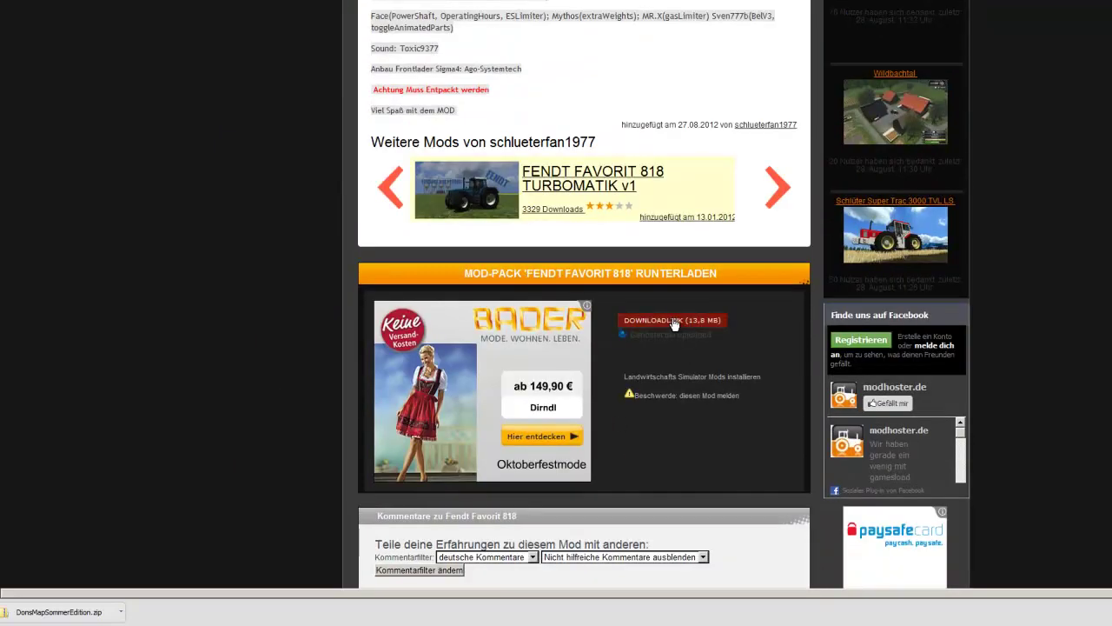
click(670, 322)
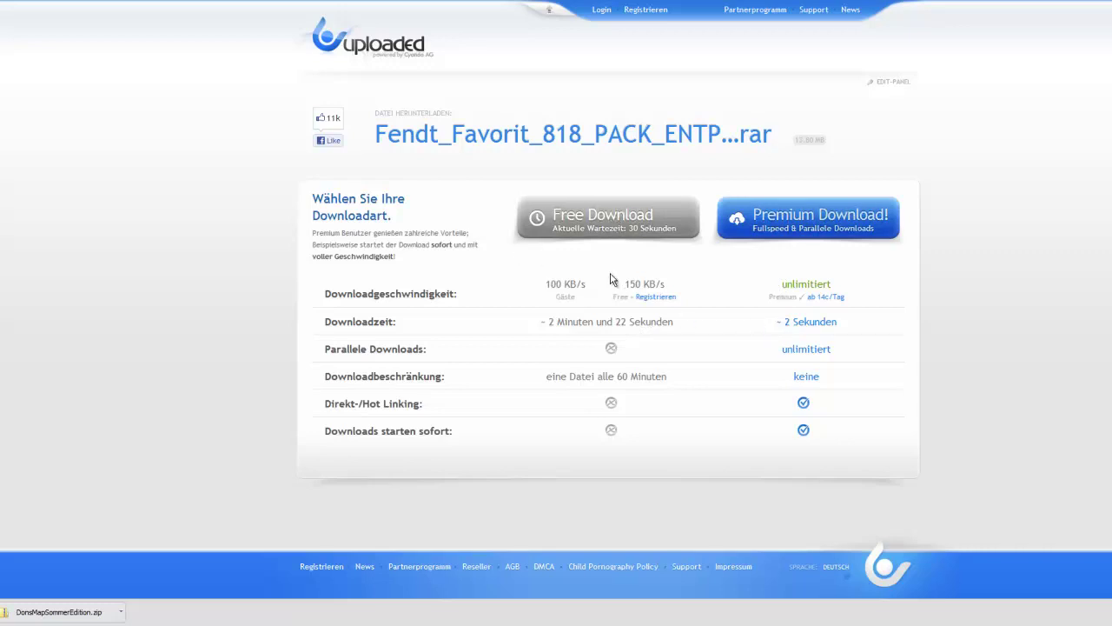
click(603, 227)
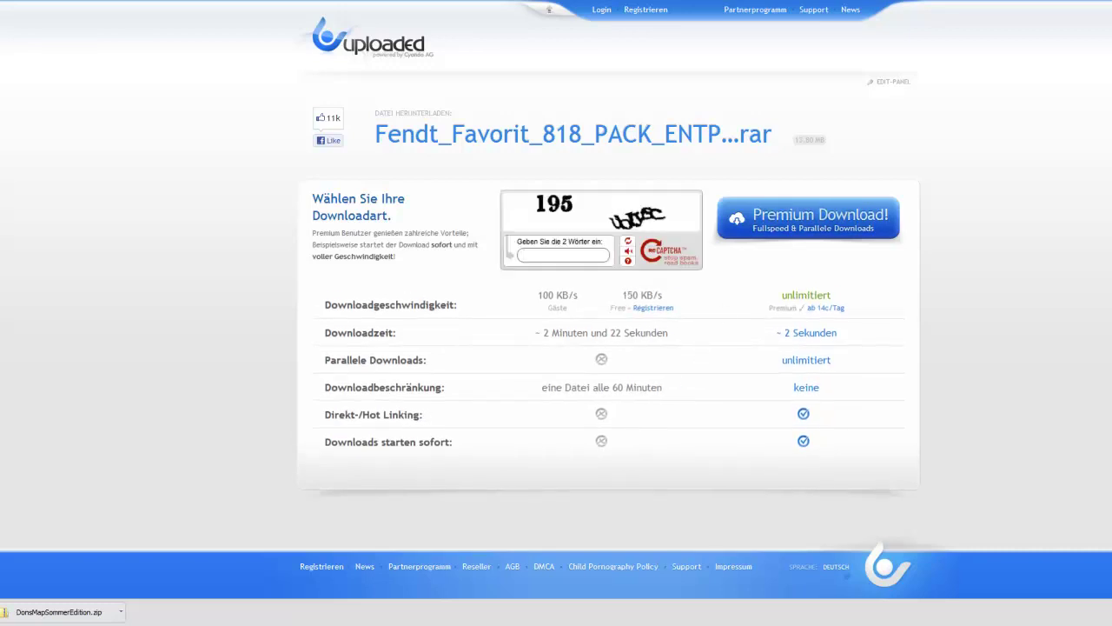
Step: Request a new captcha, enter the two captcha words and start the file download
text(195)
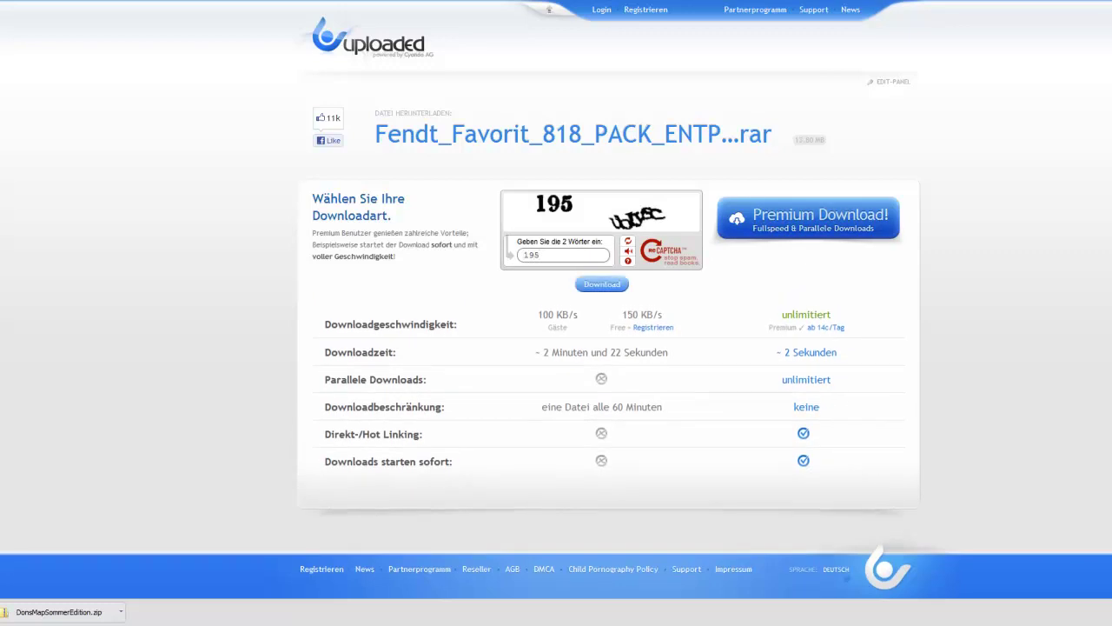
click(629, 242)
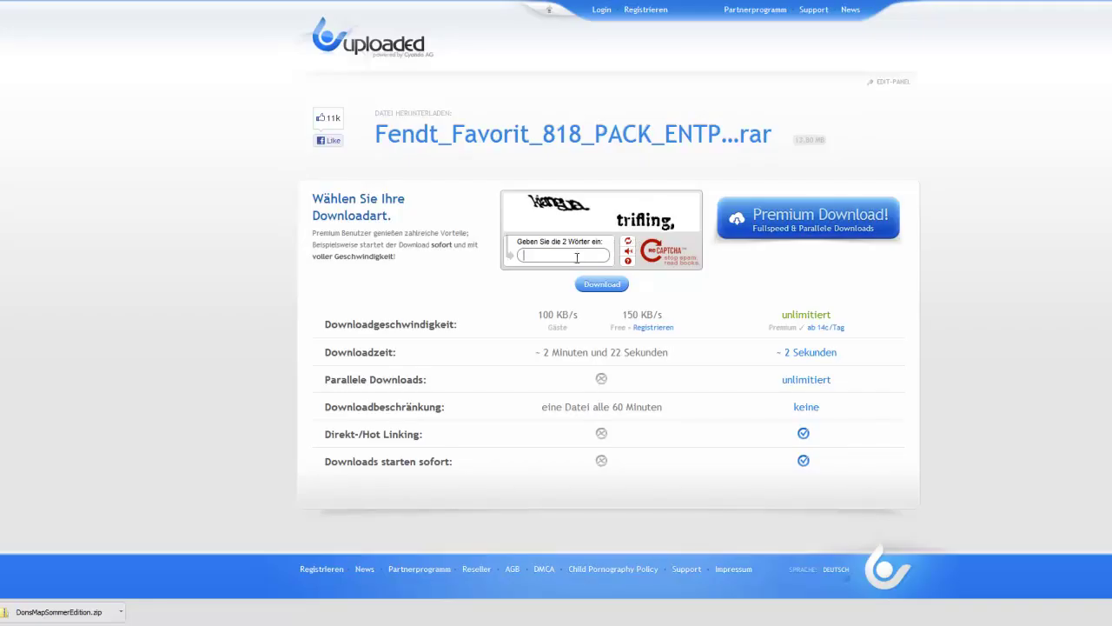
text(ki)
text(angua trif)
text(ling)
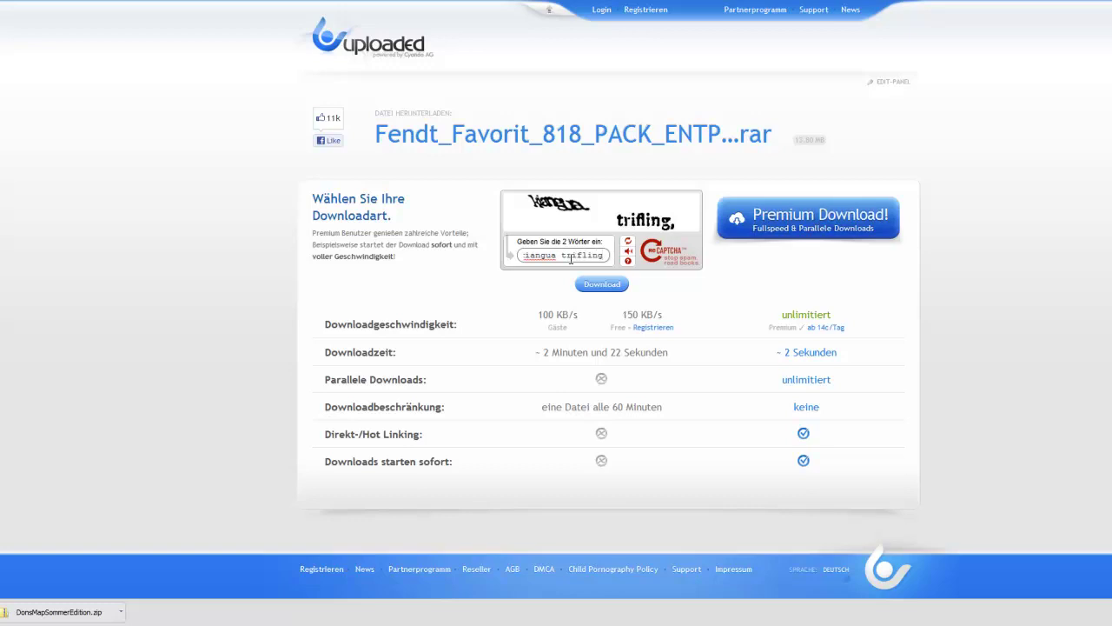
click(597, 291)
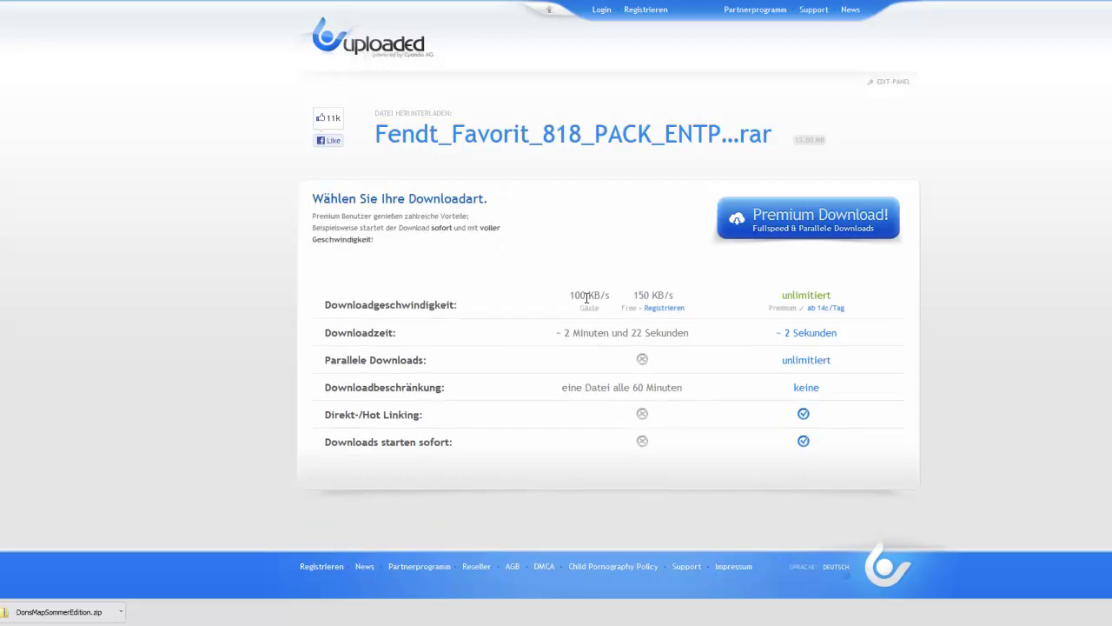
Step: Move the save dialog for the Fendt Favorit 818 archive to the middle of the download page
drag(609, 111, 965, 61)
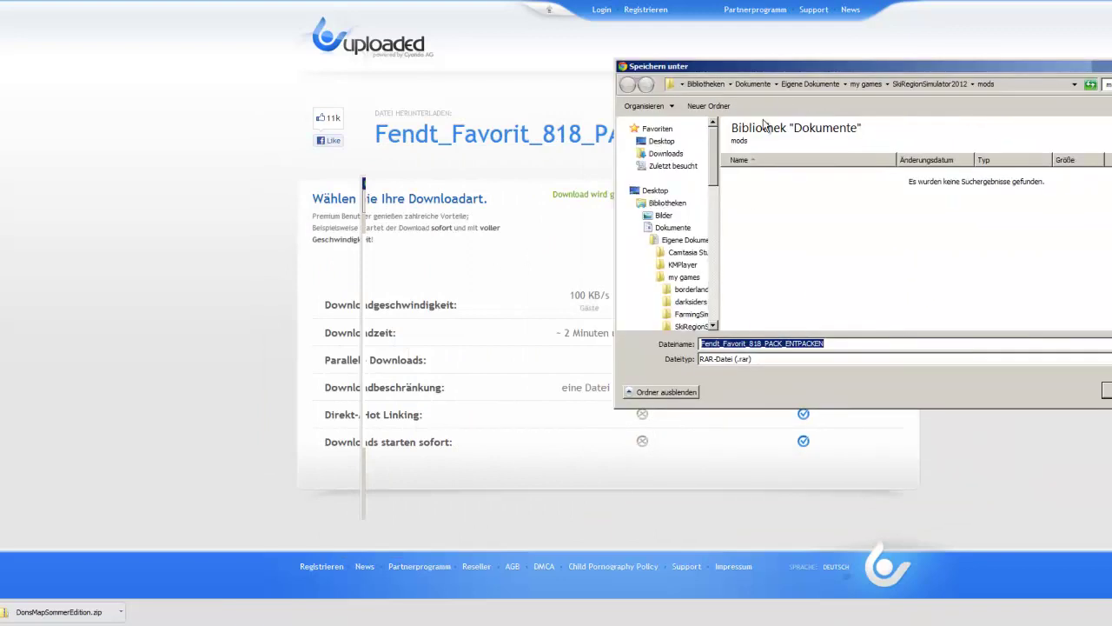
drag(776, 77, 541, 332)
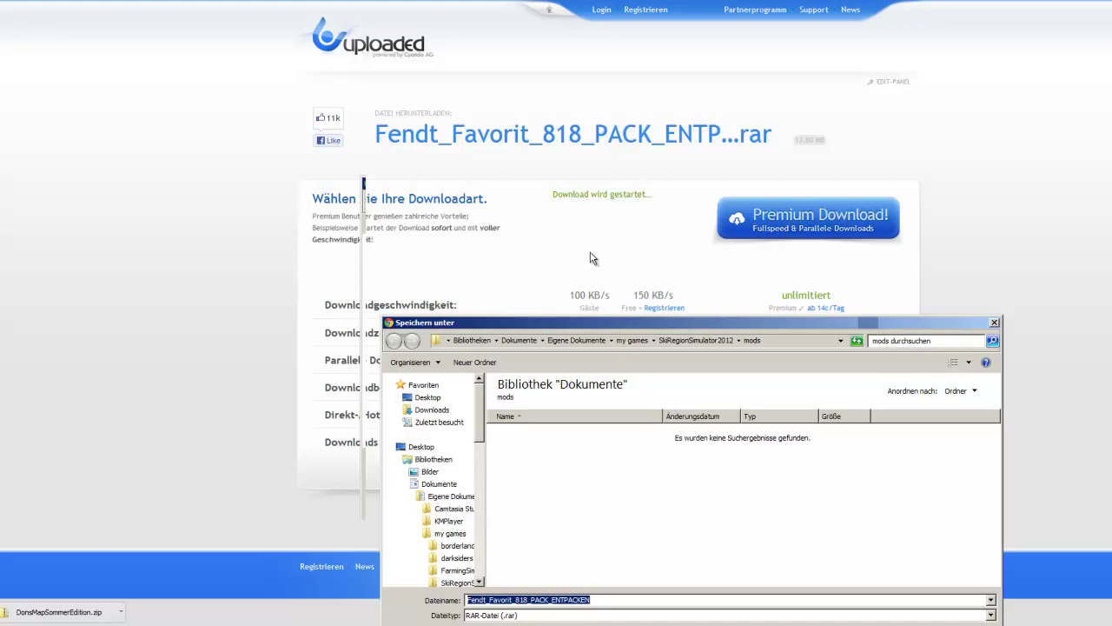
drag(629, 289, 542, 104)
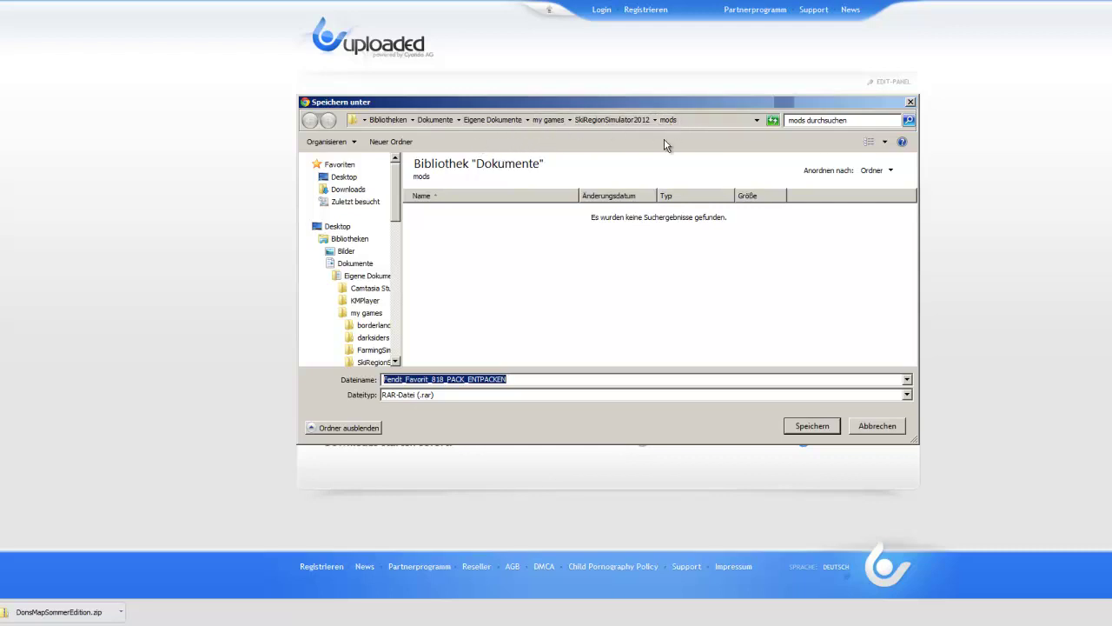
Step: Save Fendt_Favorit_818_PACK_ENTPACKEN as a RAR file in the mods folder of FarmingSimulator2011 under my games
drag(396, 207, 400, 220)
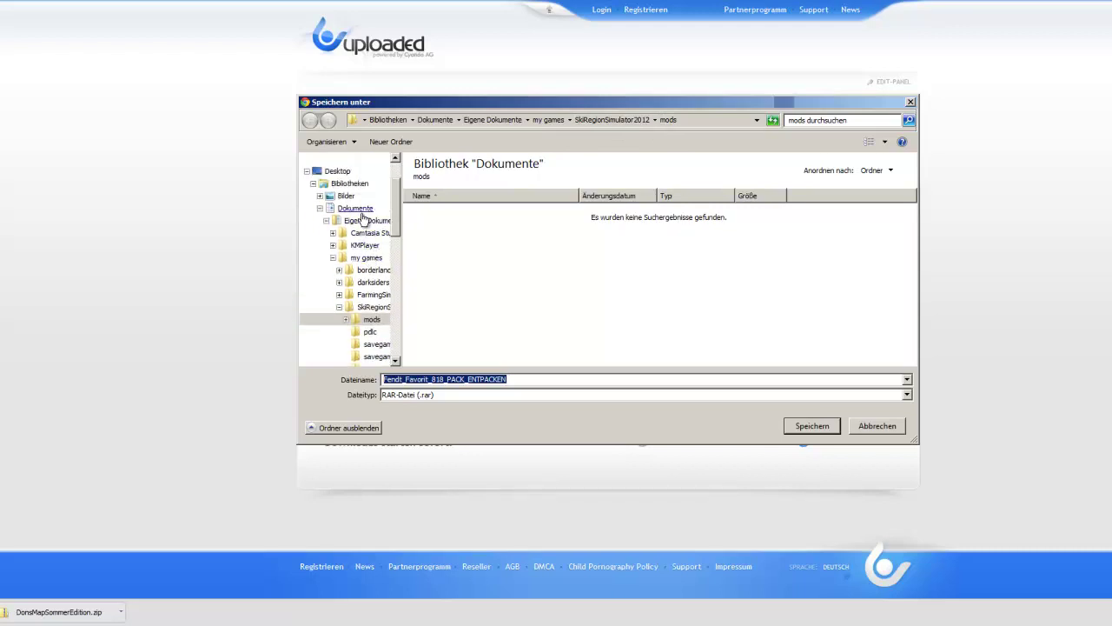
click(364, 221)
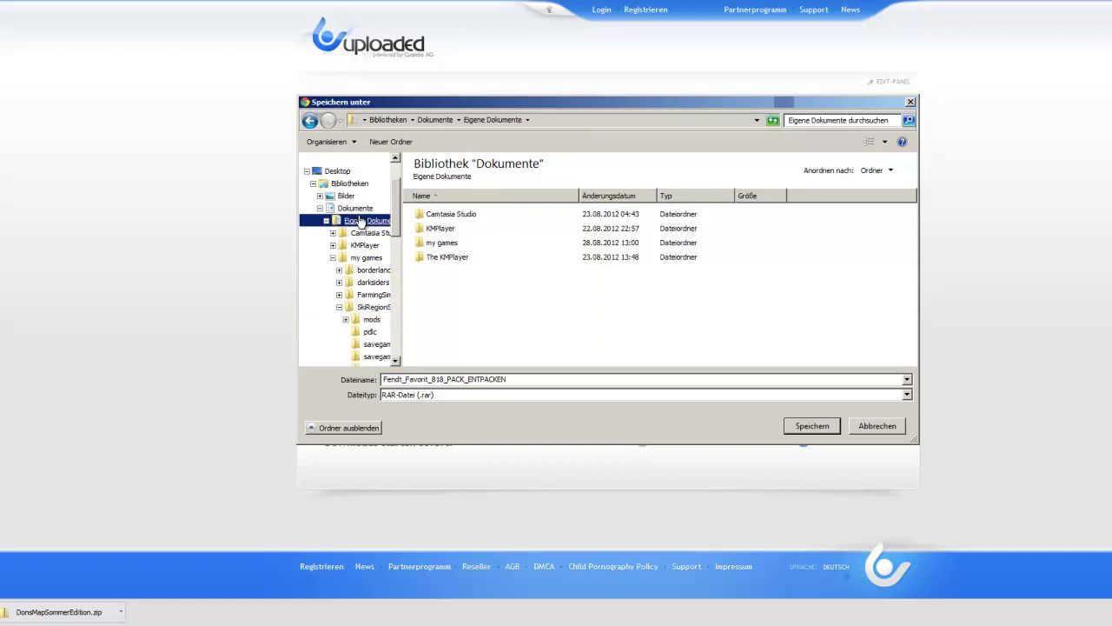
click(363, 209)
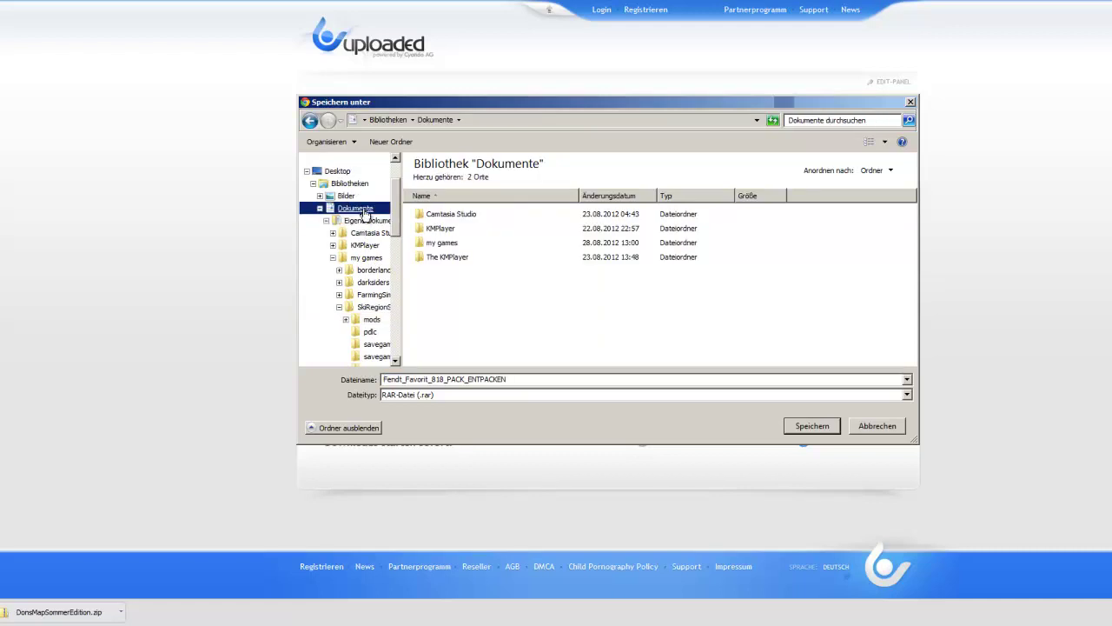
click(363, 221)
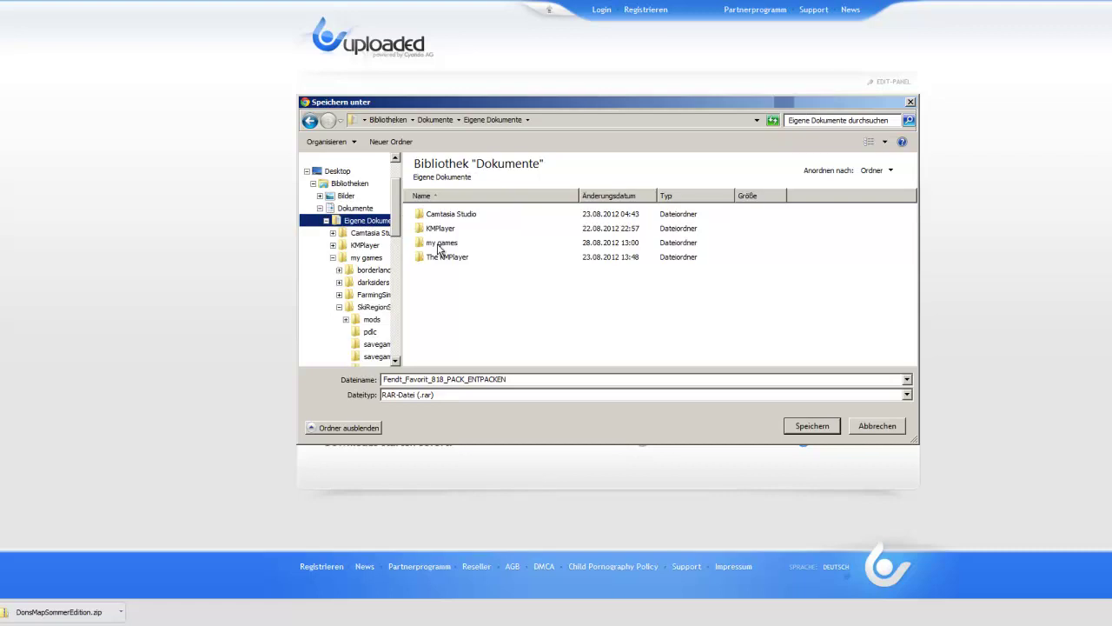
double_click(439, 244)
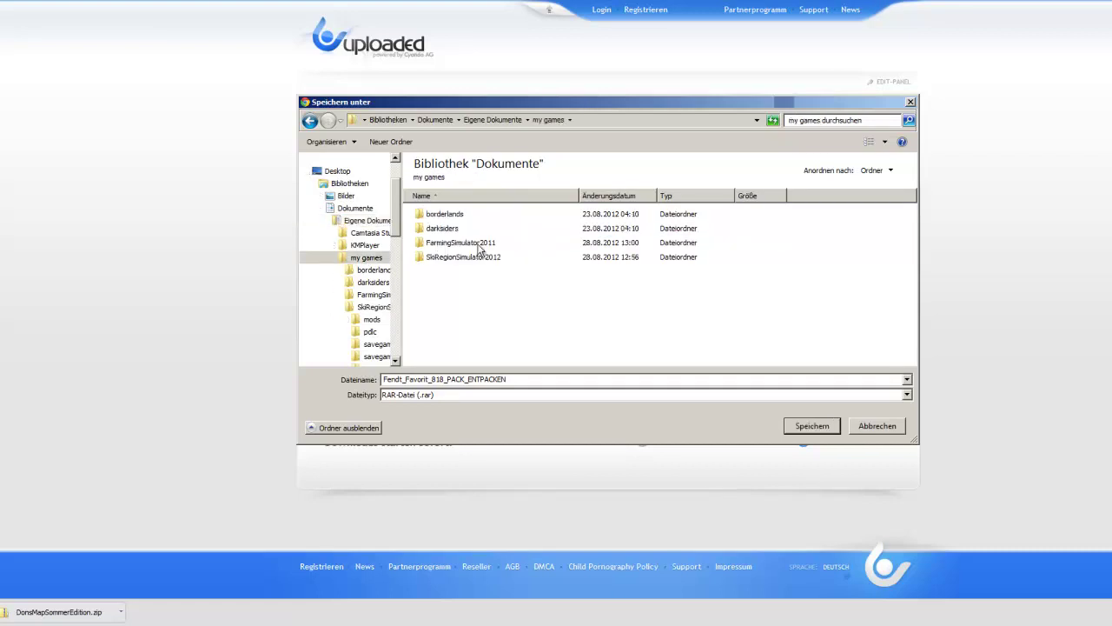
click(461, 244)
double_click(460, 244)
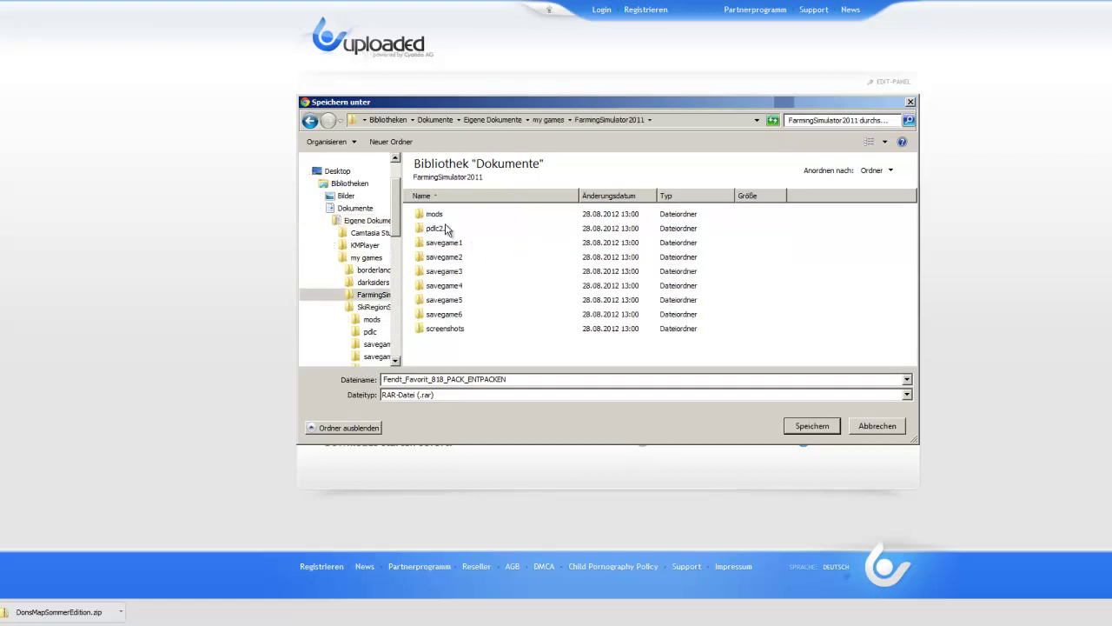
click(437, 216)
double_click(436, 216)
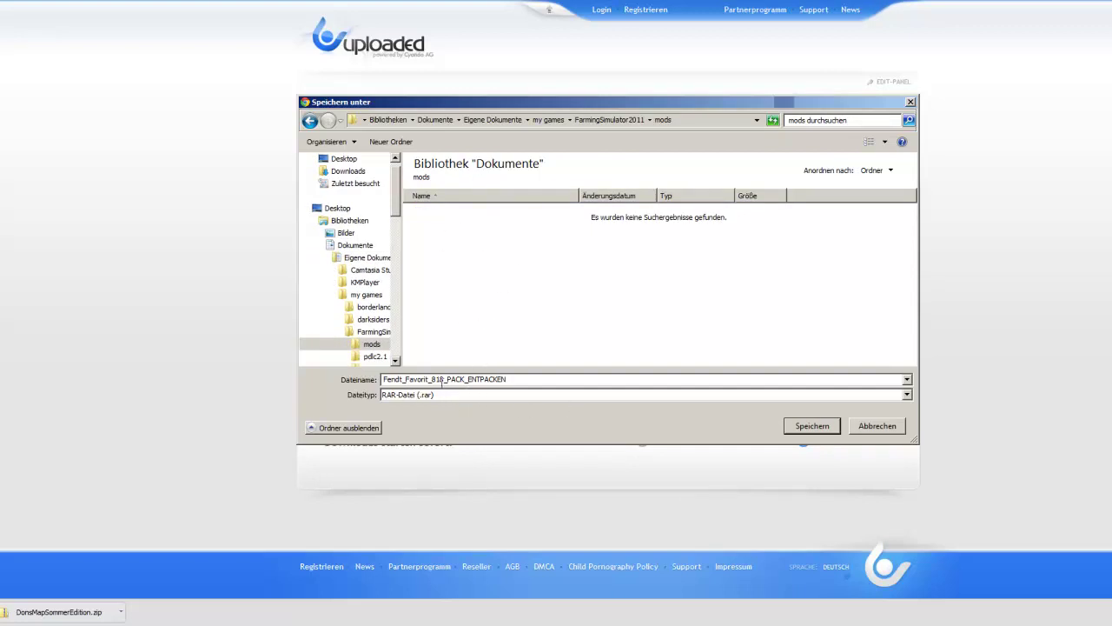
double_click(448, 379)
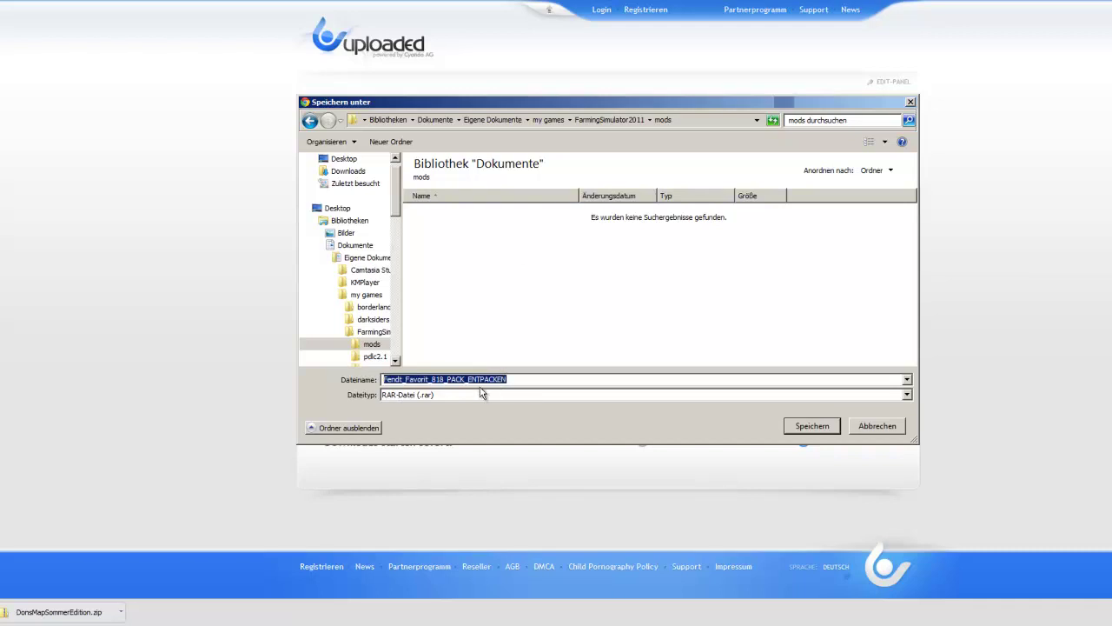
click(814, 425)
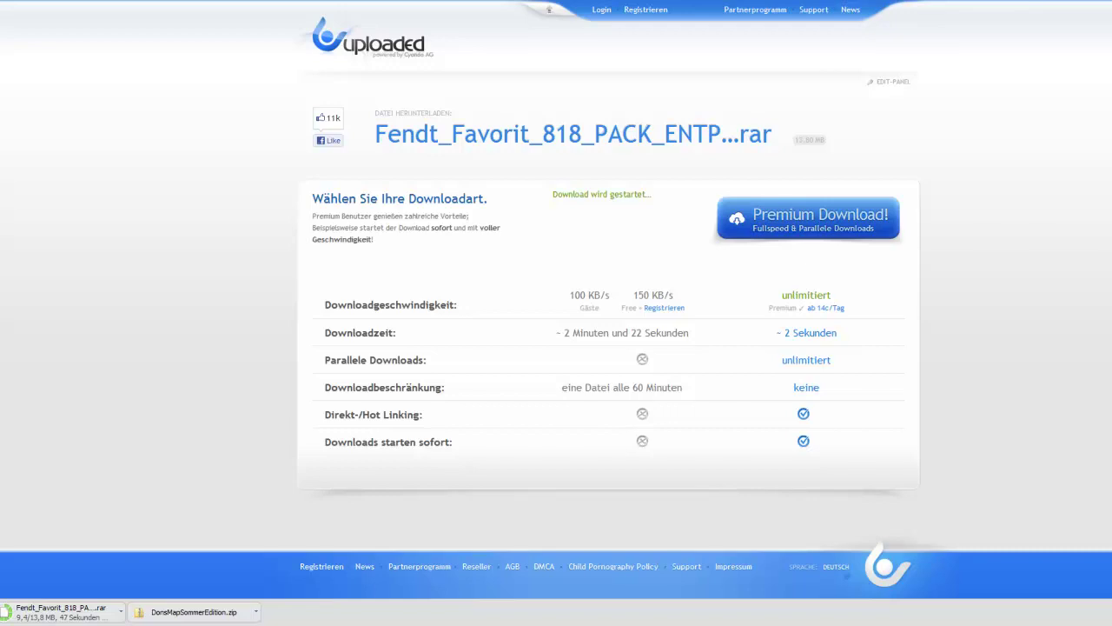
Step: Switch to the Landwirtschafts-Simulator website and open its Mod Download section
key(ctrl+Tab)
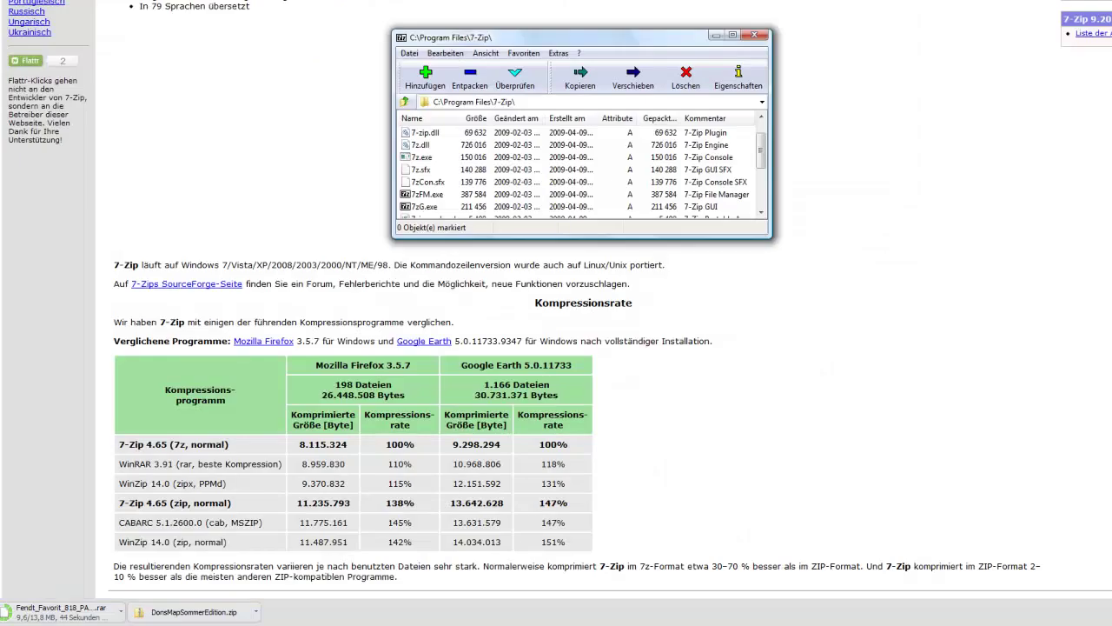
key(ctrl+Tab)
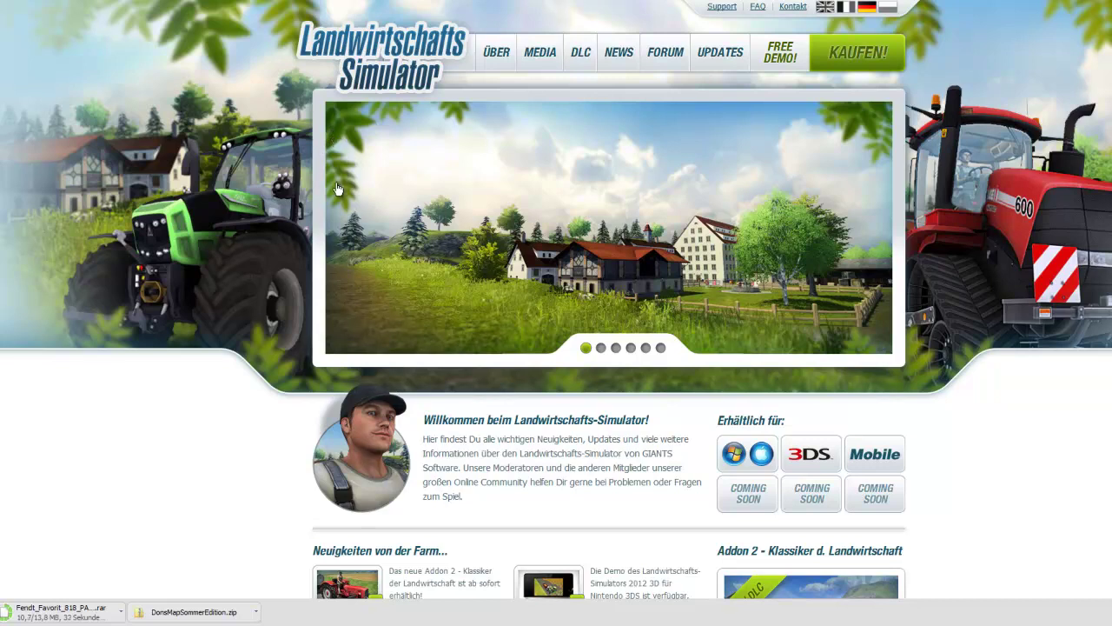
scroll(317, 185, down, 6)
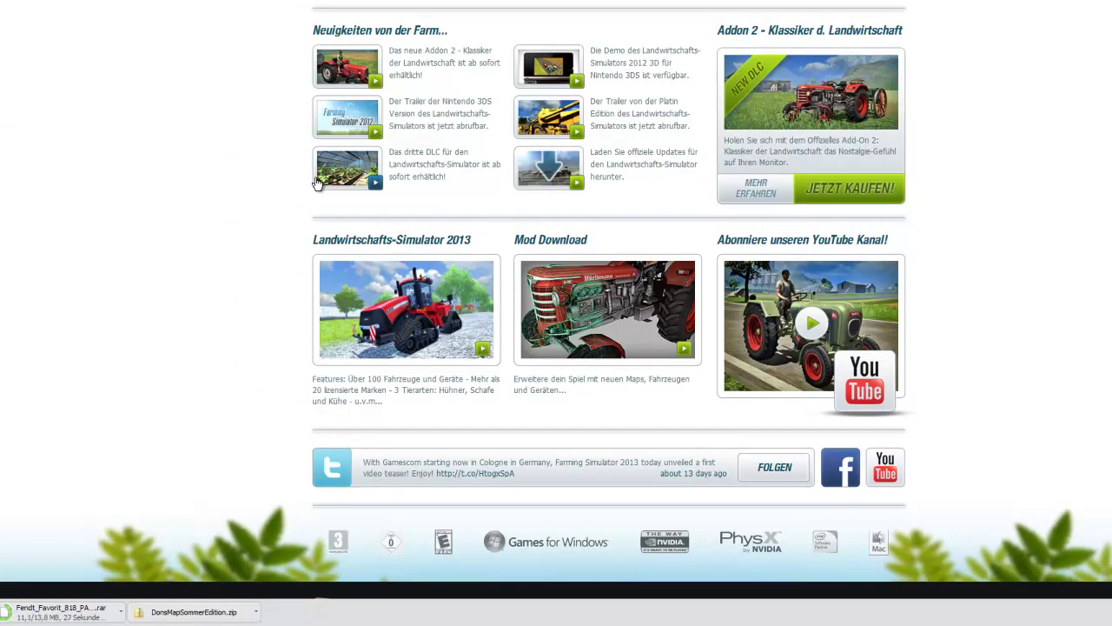
scroll(317, 185, up, 6)
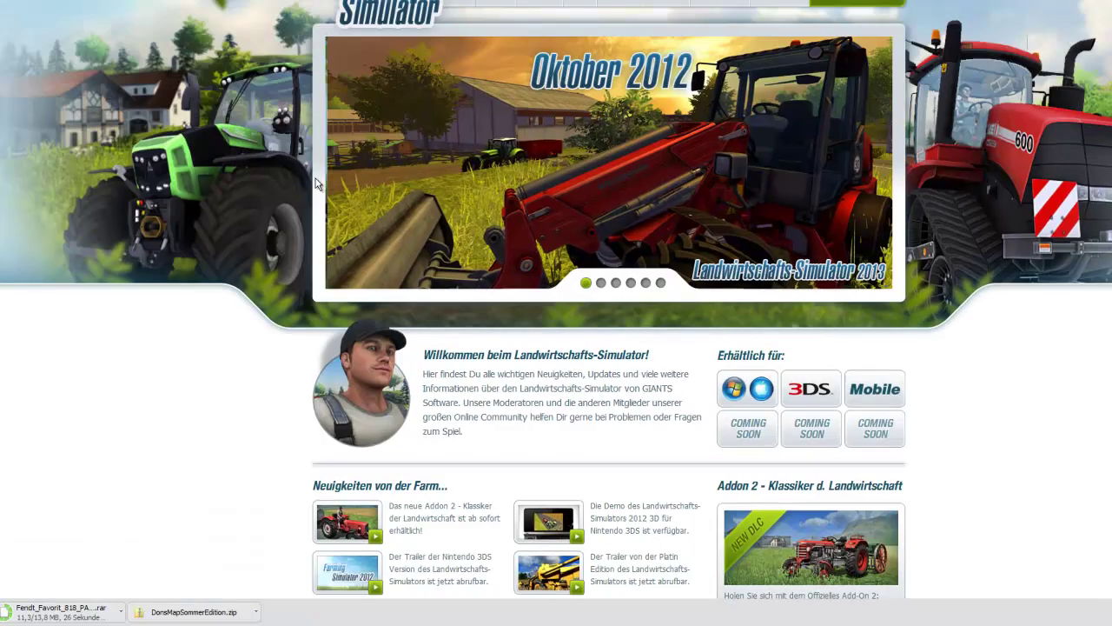
scroll(318, 185, down, 5)
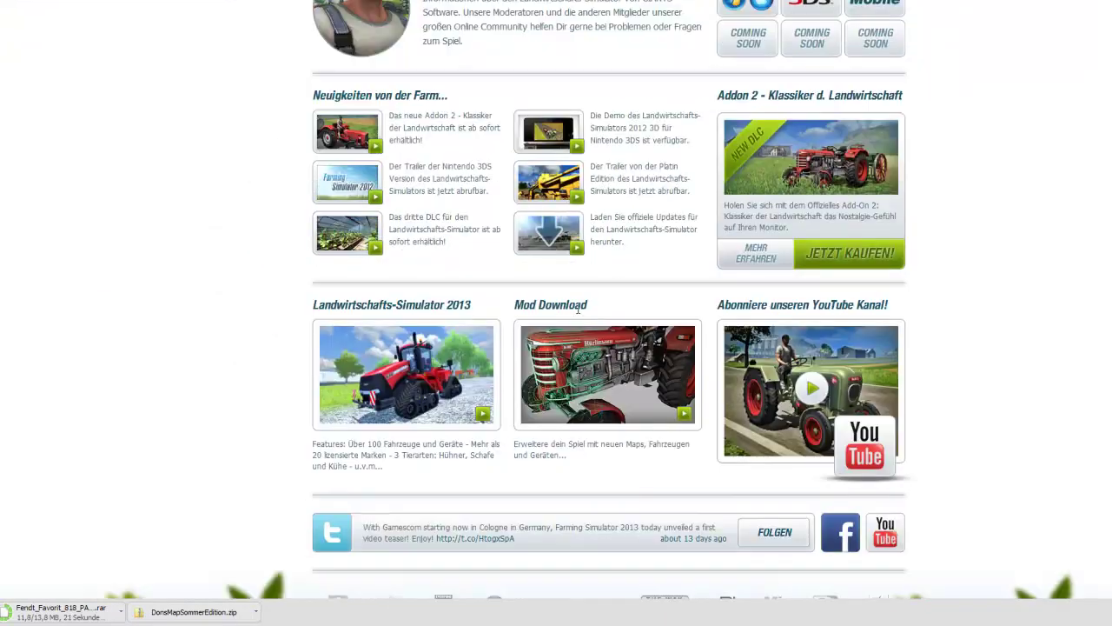
click(590, 371)
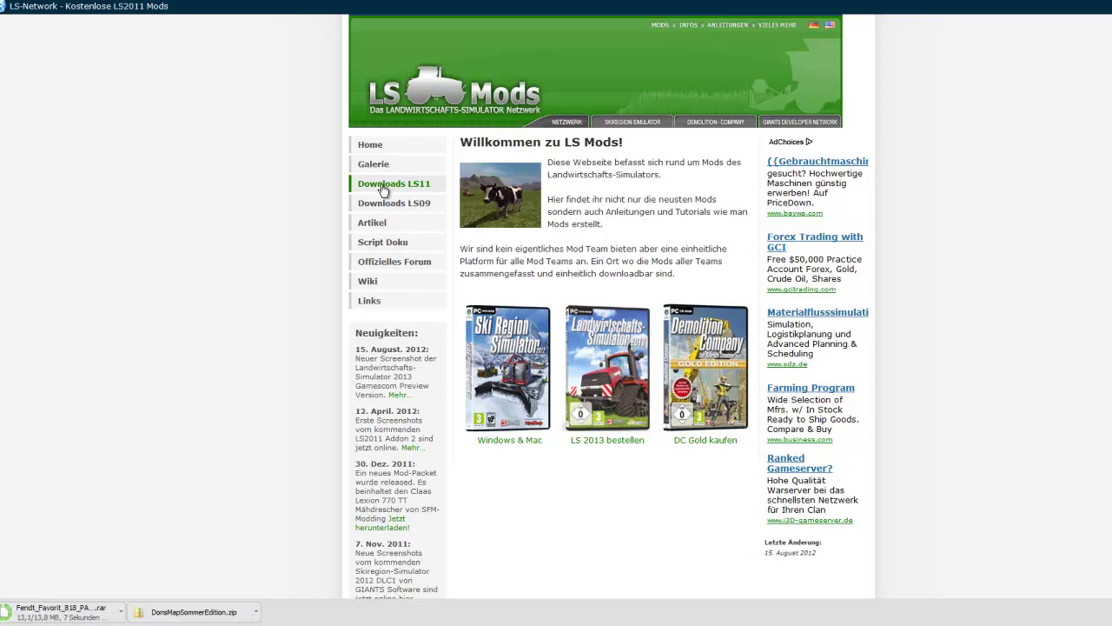
Step: Open the LS11 downloads on LS Mods and choose the Krone Tedder from the Anbaugerät list
click(382, 191)
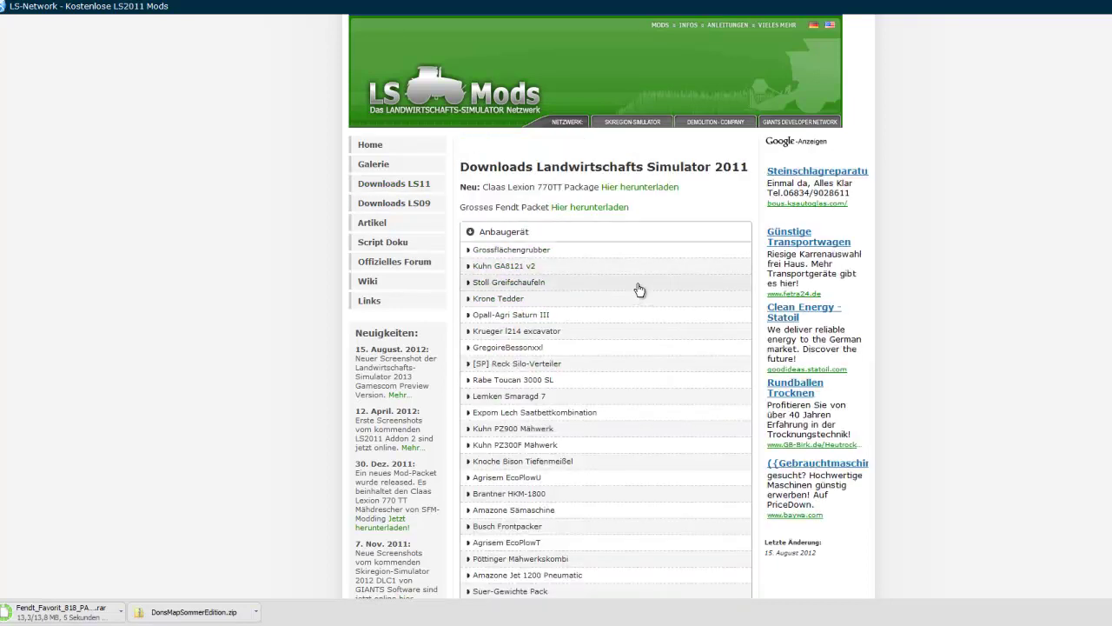
scroll(637, 287, down, 3)
scroll(665, 288, down, 5)
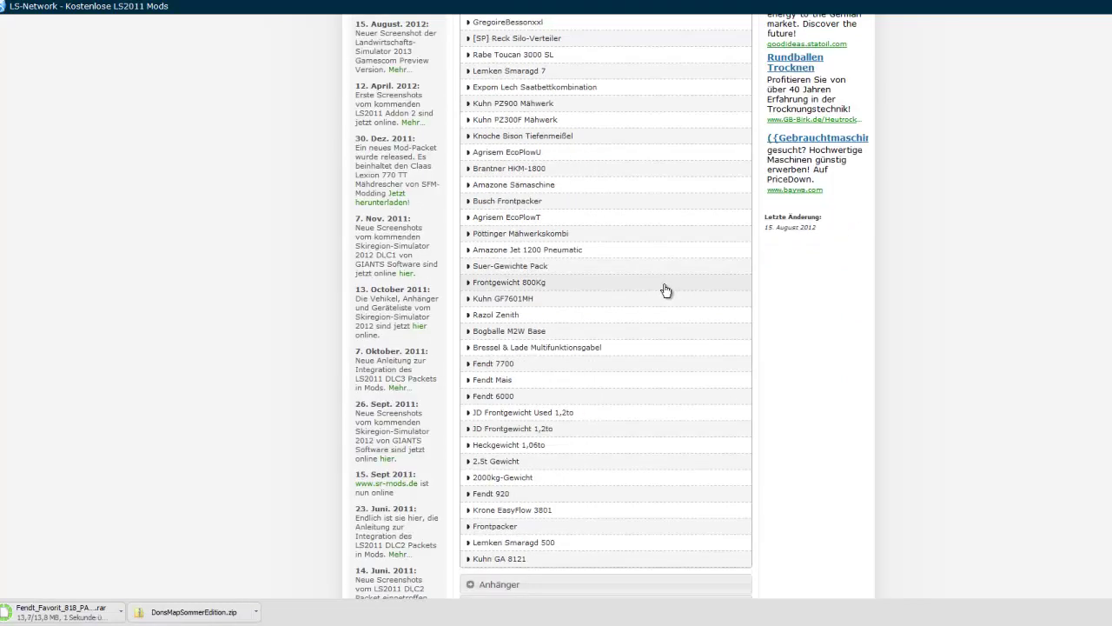
scroll(666, 289, up, 5)
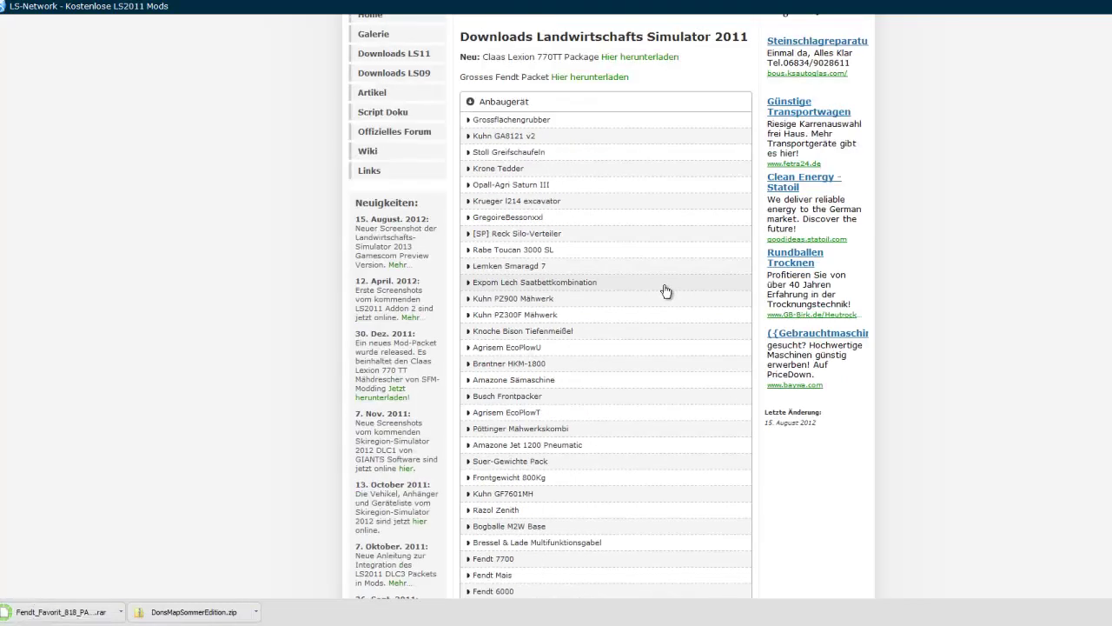
click(508, 174)
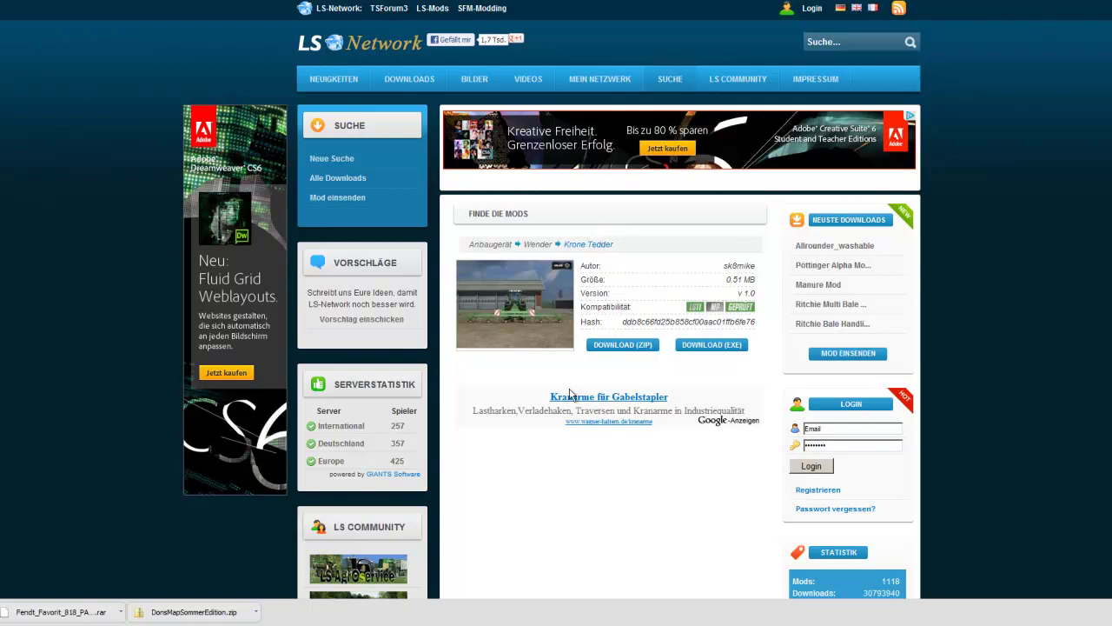
click(625, 351)
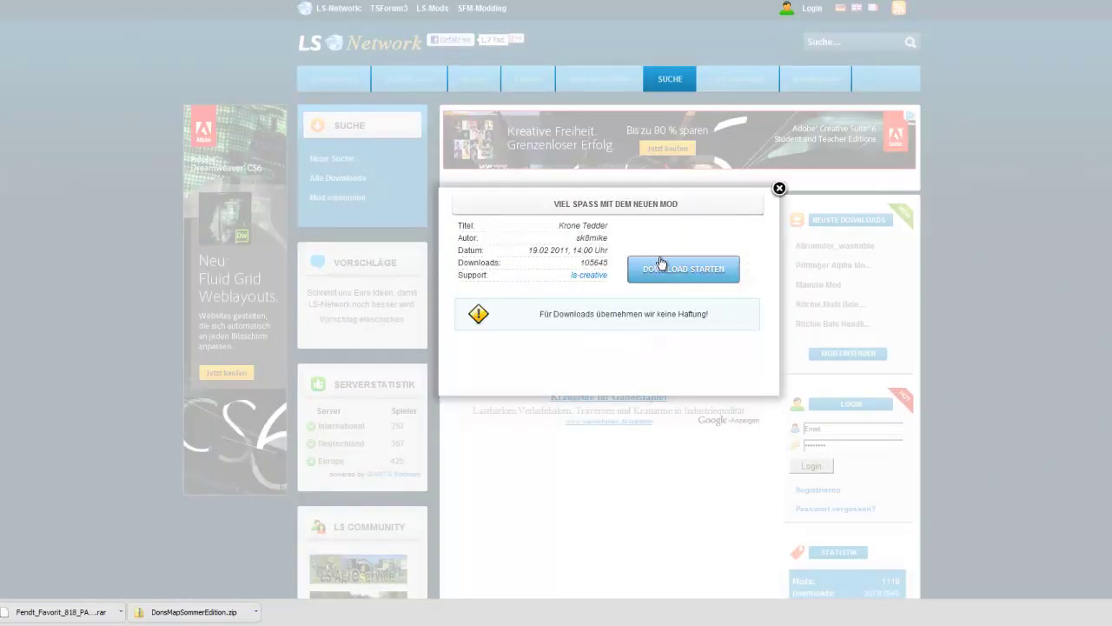
click(674, 271)
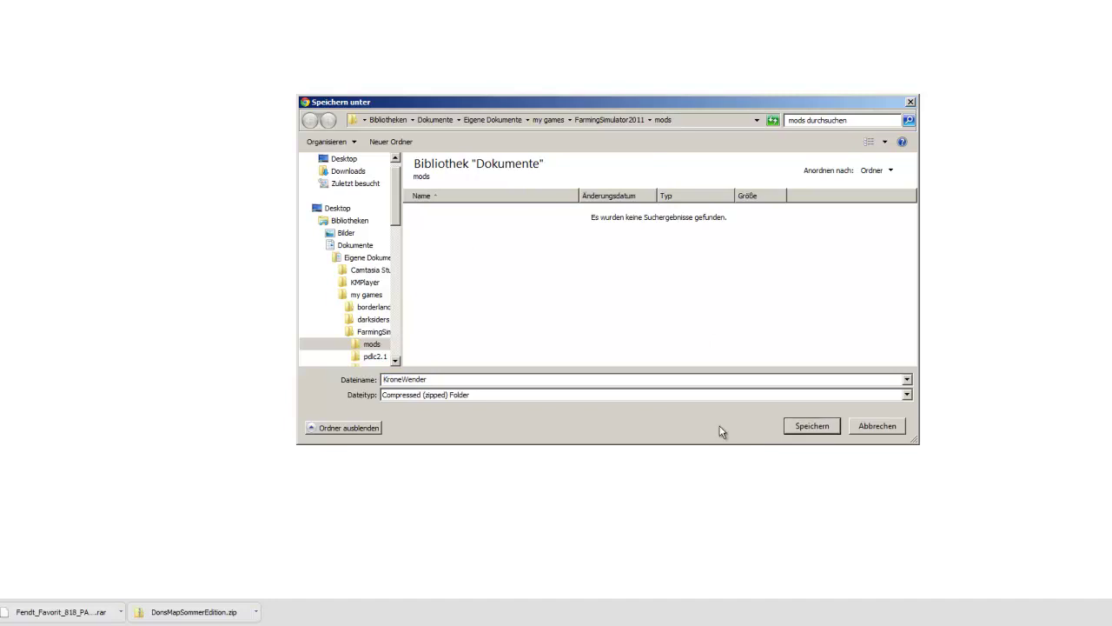
click(879, 427)
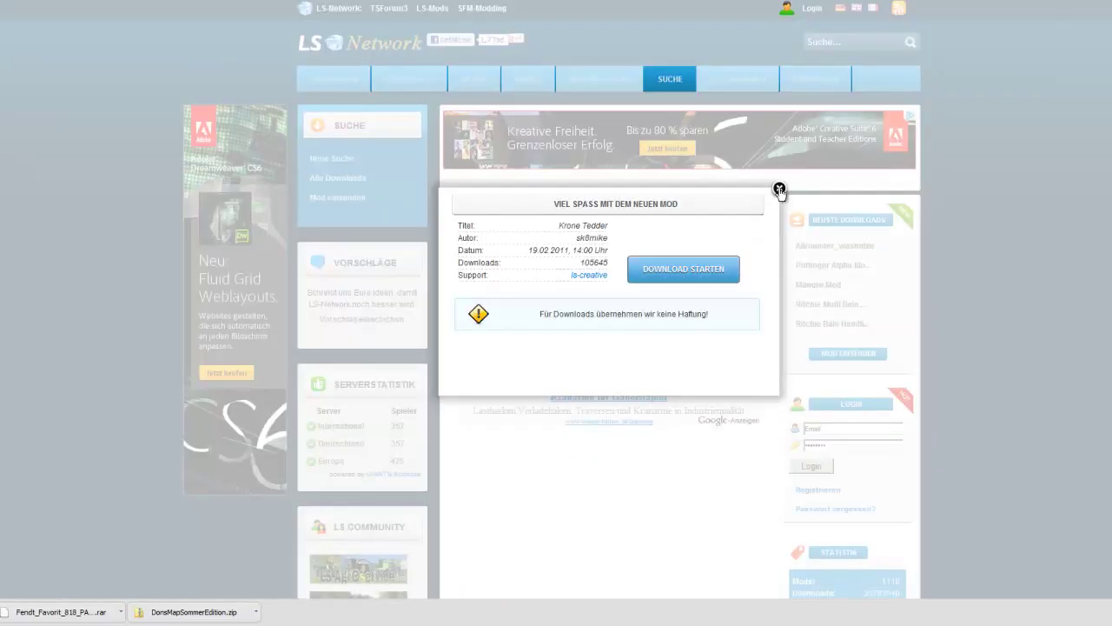
click(780, 186)
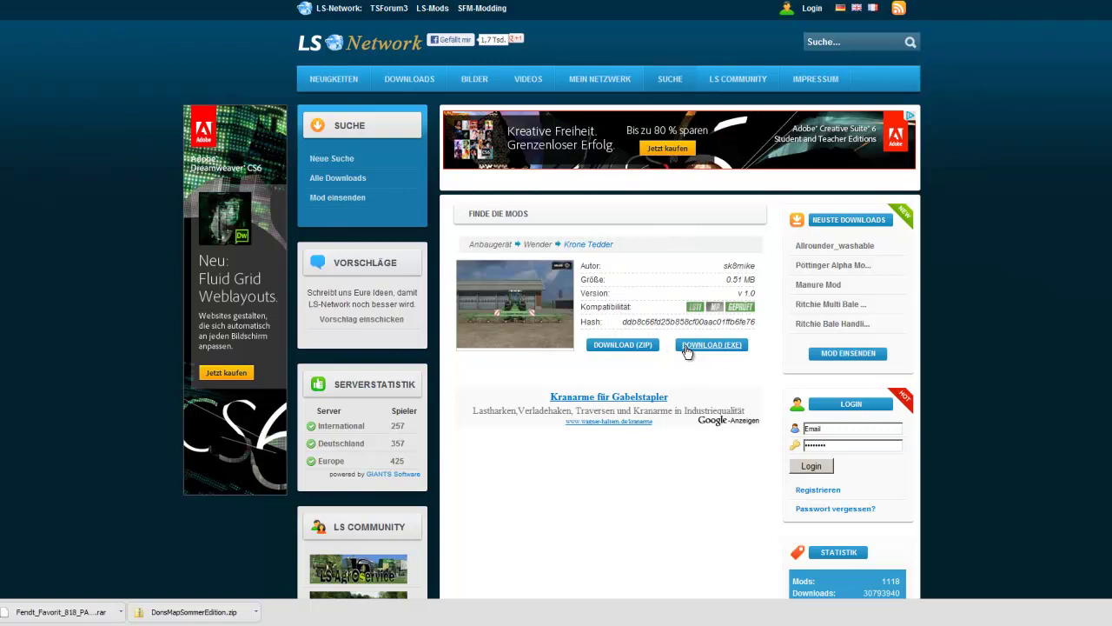
Step: Download the EXE version of the Krone Tedder mod as KroneWender into the Downloads folder and try to run it
click(702, 347)
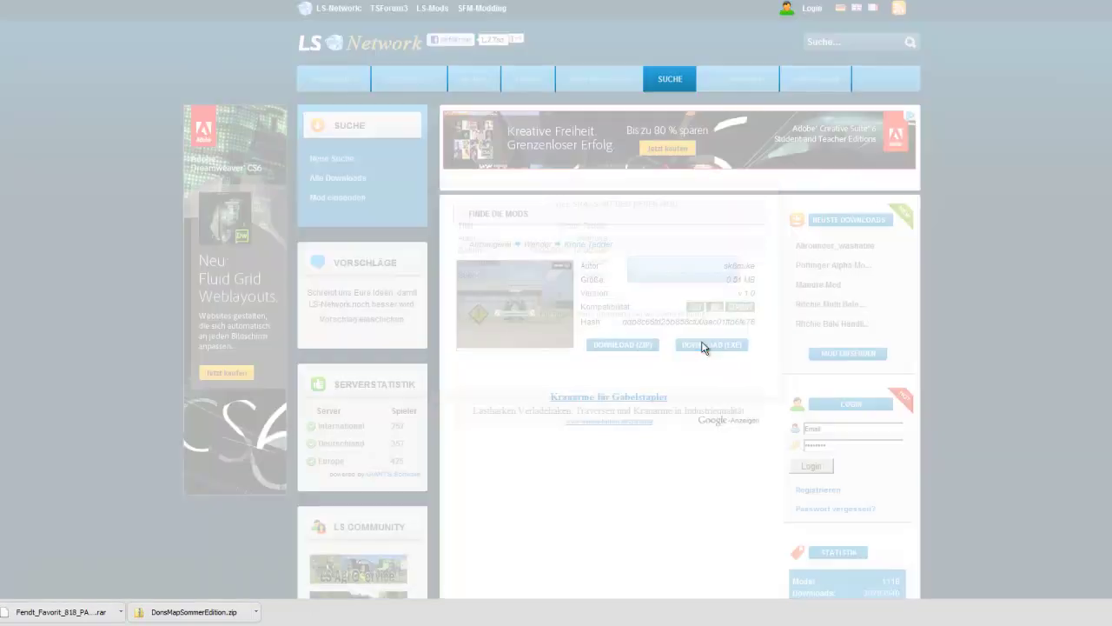
click(702, 275)
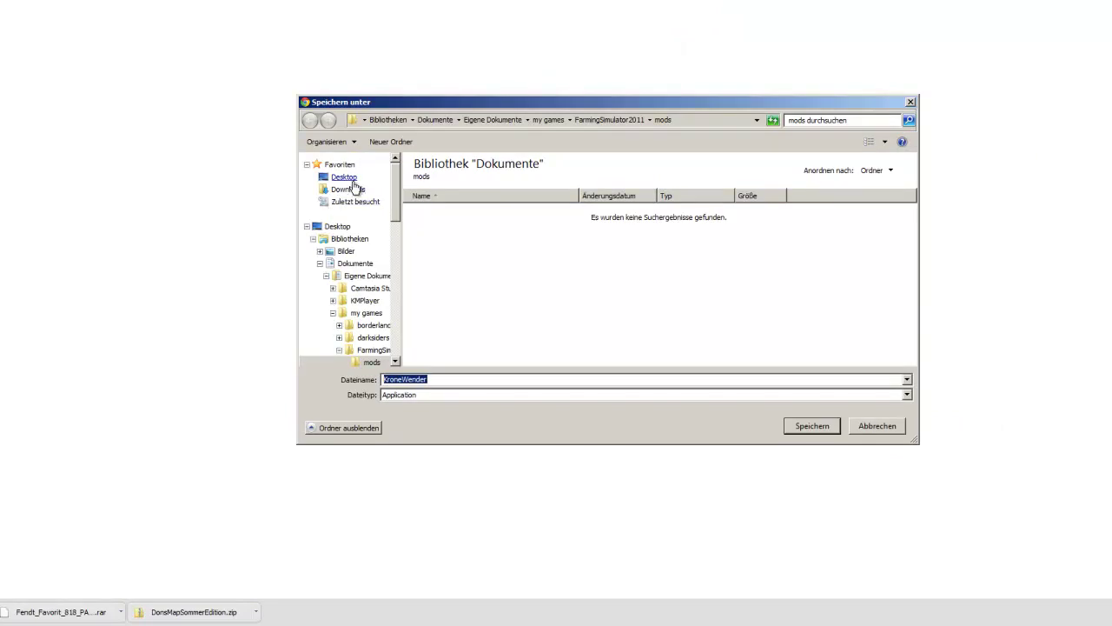
click(347, 189)
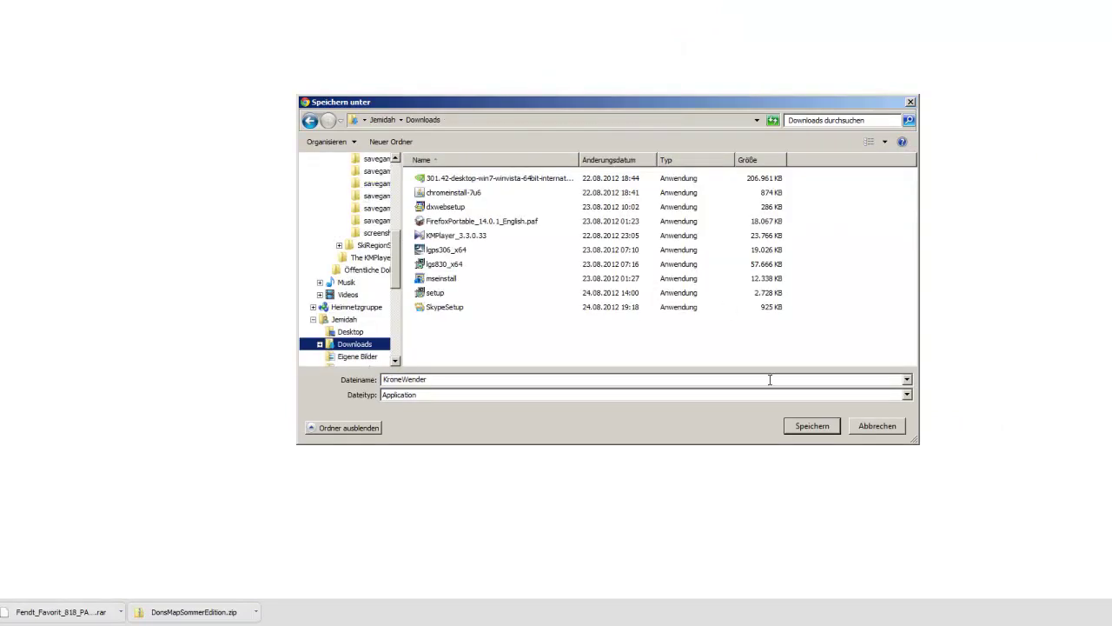
click(800, 426)
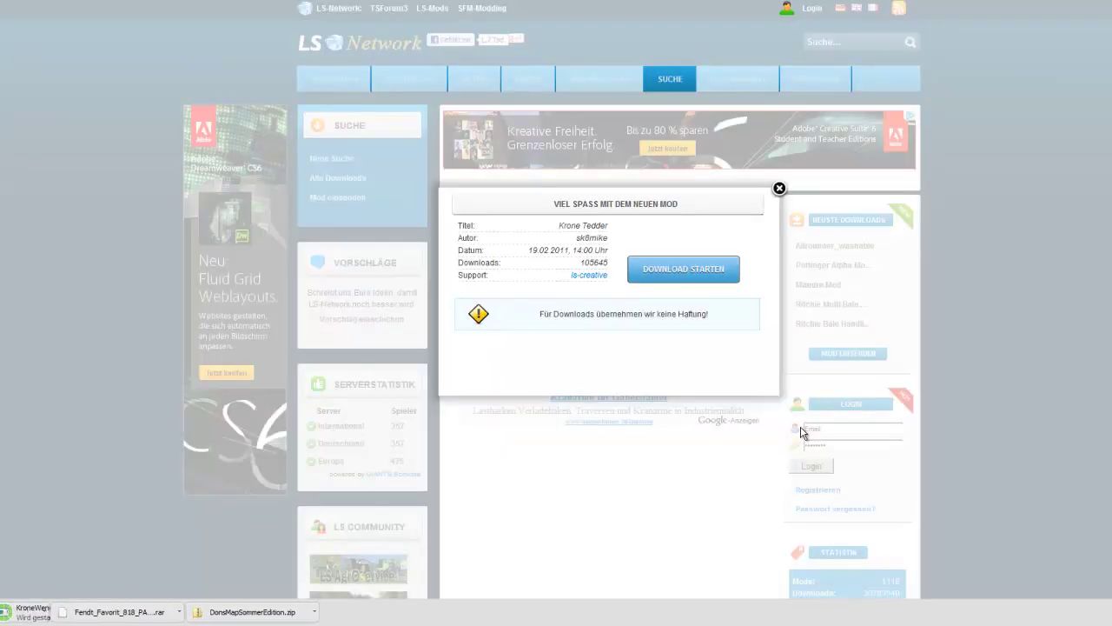
click(779, 189)
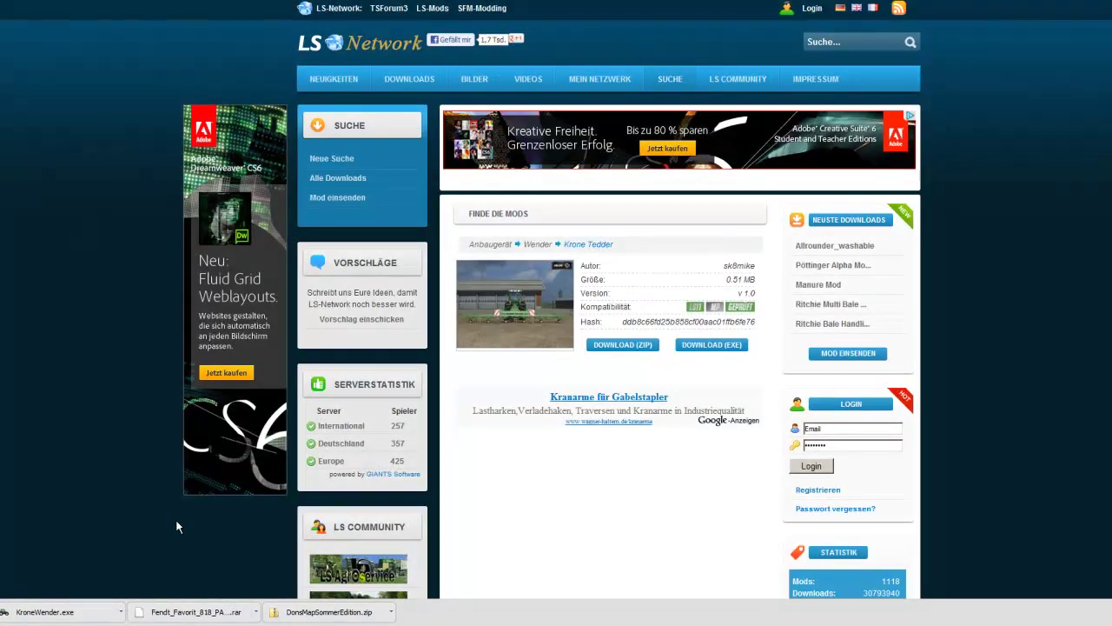
click(44, 612)
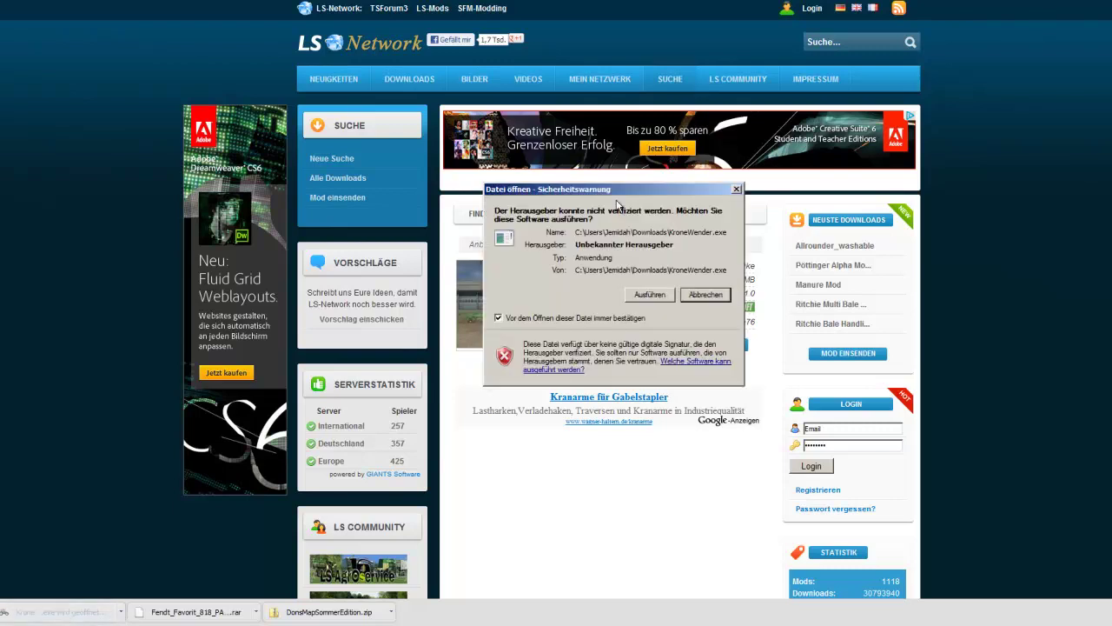
click(705, 294)
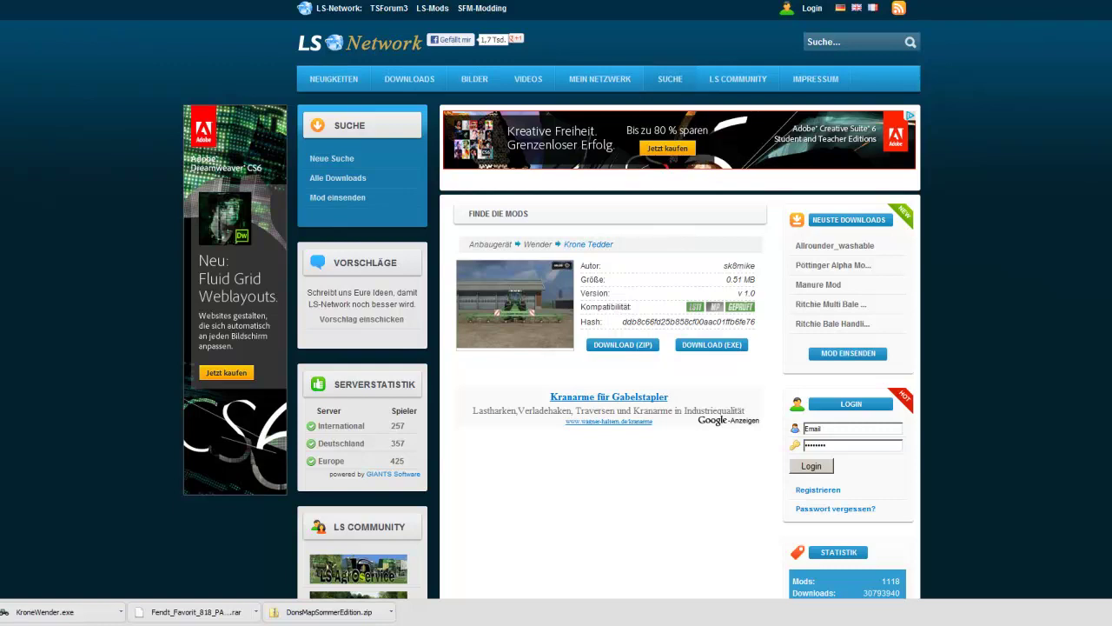
Step: Open the Downloads folder in a Windows Explorer window over the page to locate the KroneWender application
drag(900, 30, 835, 114)
click(408, 207)
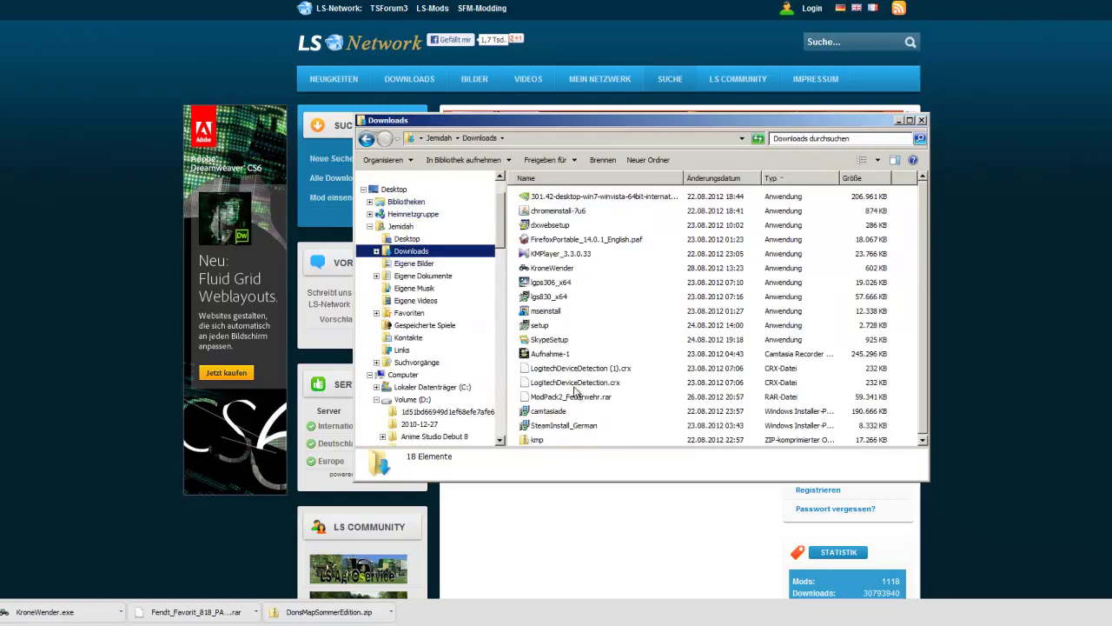
click(663, 326)
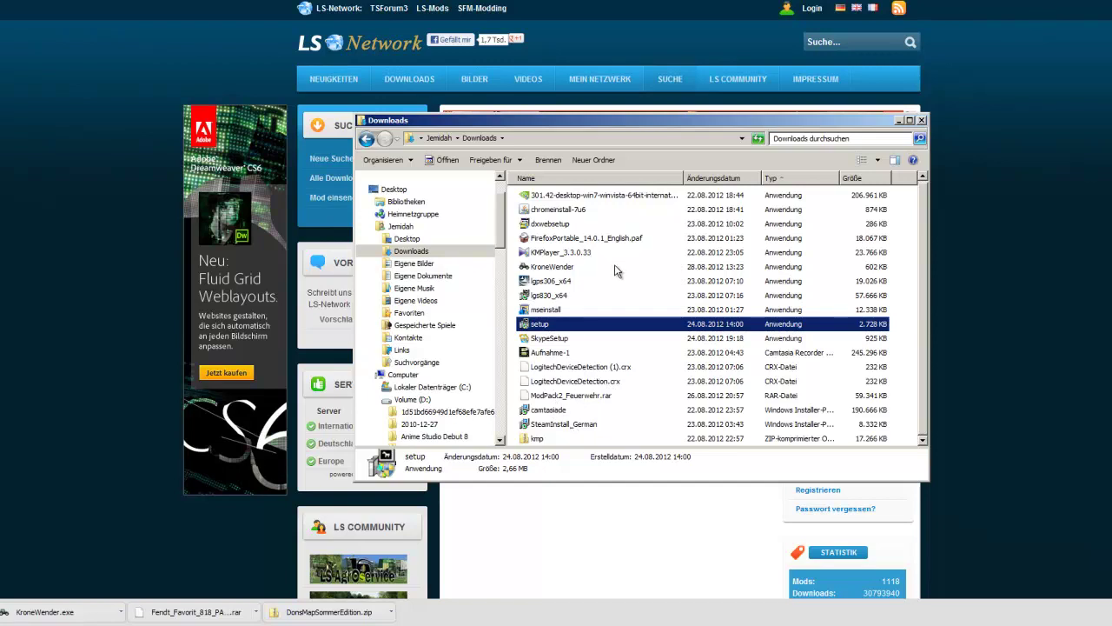
Step: Run the KroneWender application from the Downloads folder, allow it despite the unverified publisher, and close the installation dialog
click(567, 272)
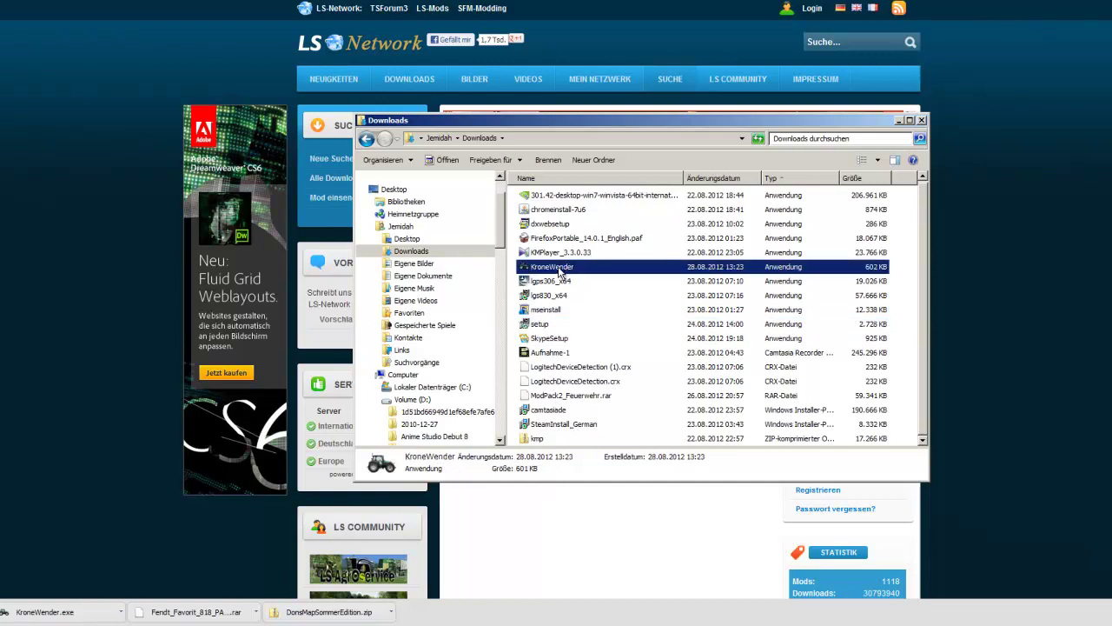
double_click(560, 270)
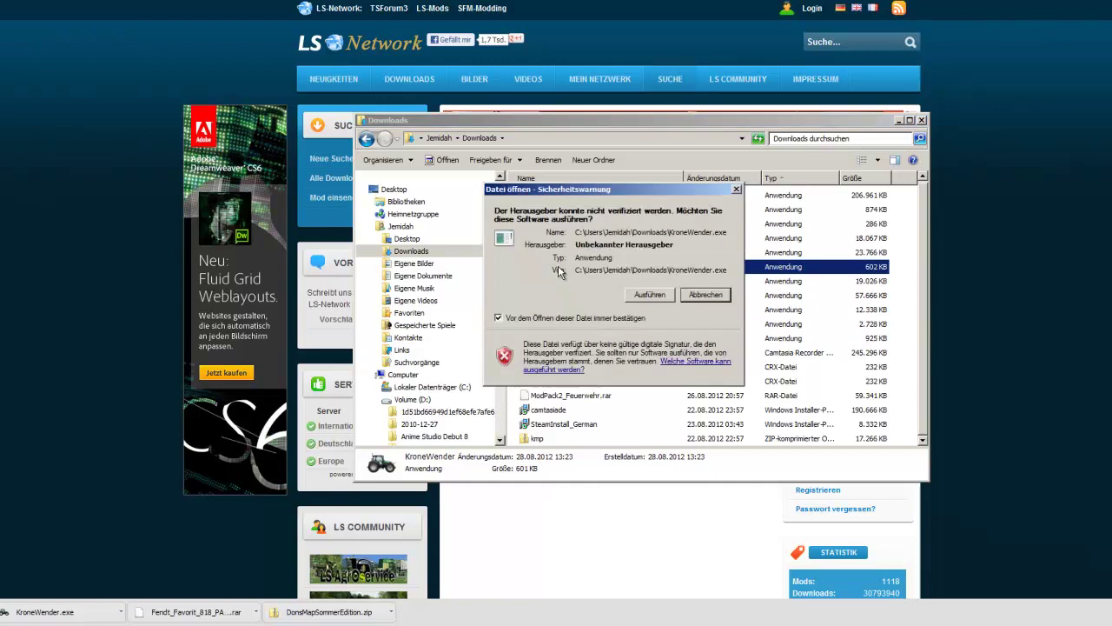
click(647, 294)
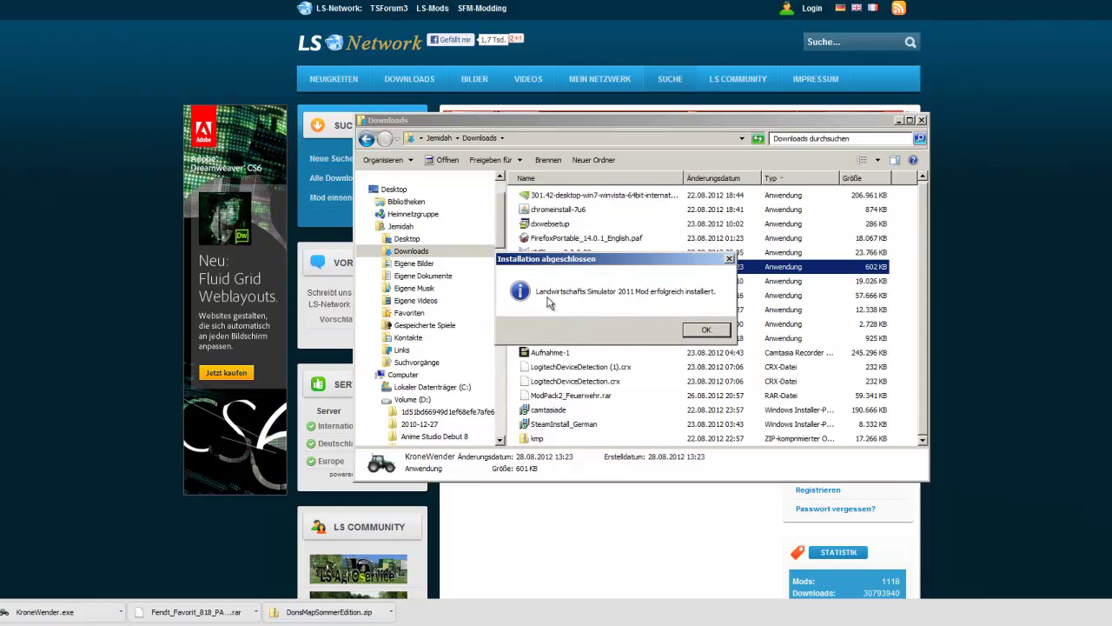
click(700, 330)
Step: Open the mods folder under Eigene Dokumente, my games, FarmingSimulator2011 and select Fendt_Favorit_818_PACK_ENTPACKEN.rar
mouse_move(499, 224)
mouse_down()
mouse_move(510, 270)
mouse_move(513, 209)
mouse_up()
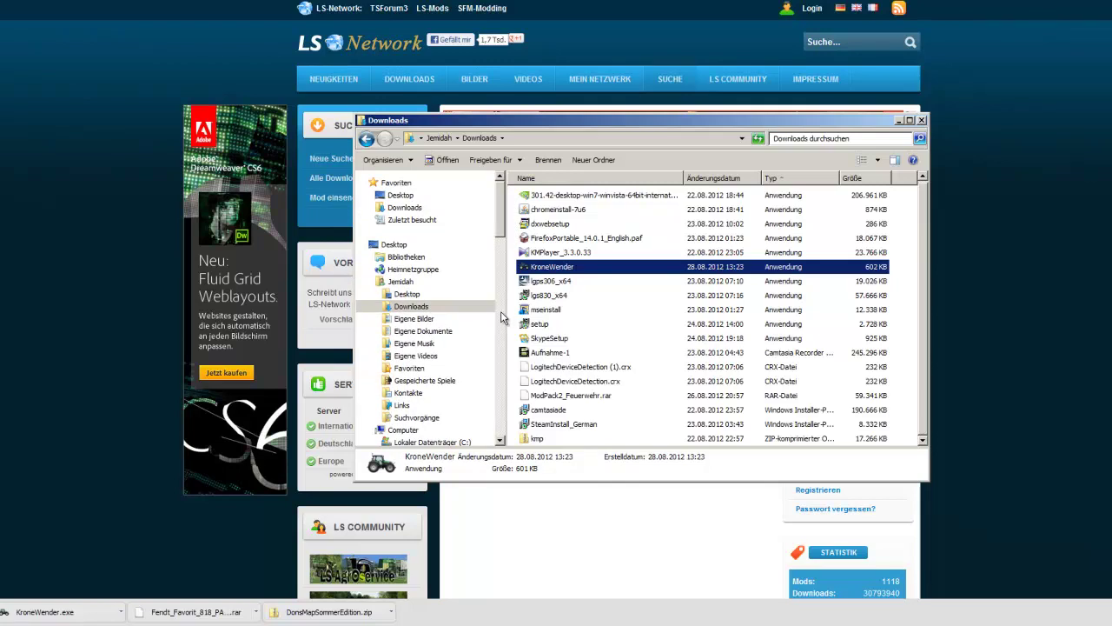
click(441, 332)
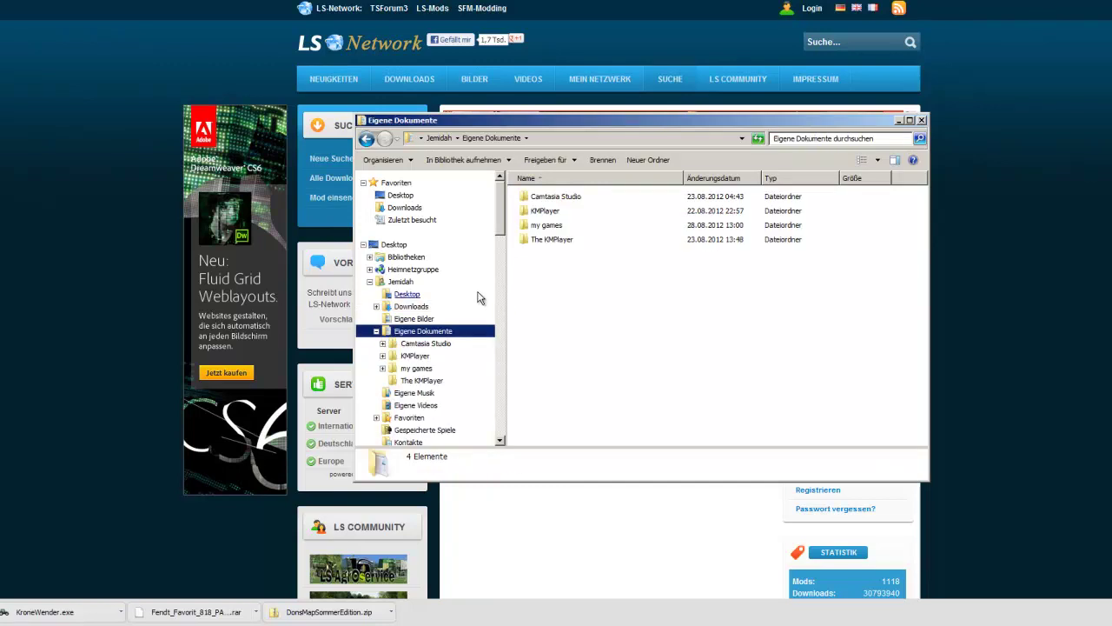
double_click(549, 224)
double_click(565, 225)
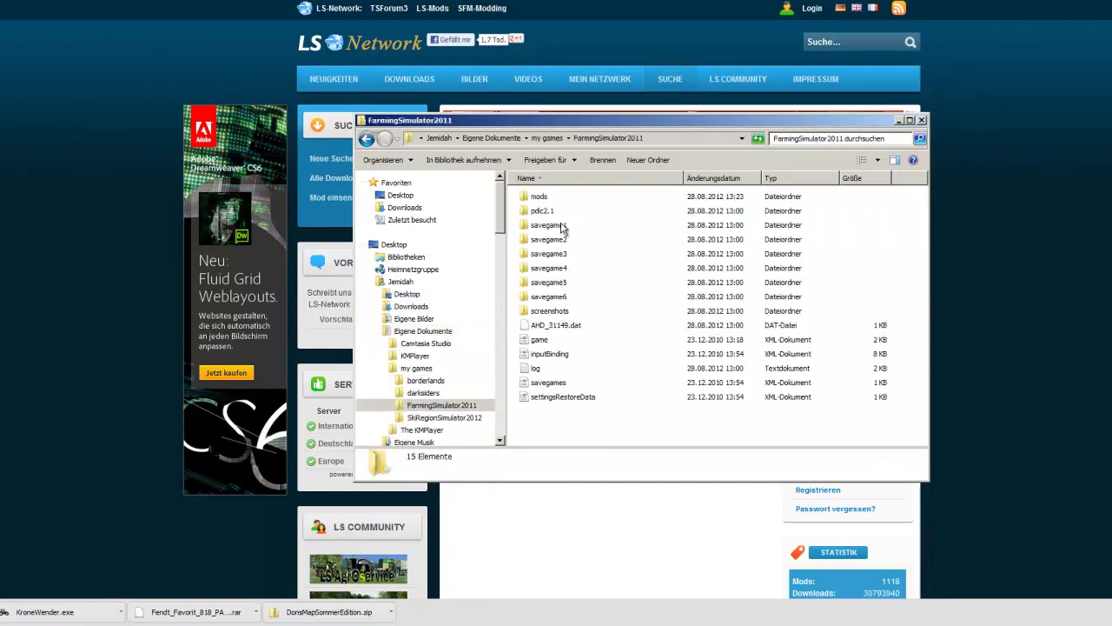
double_click(539, 196)
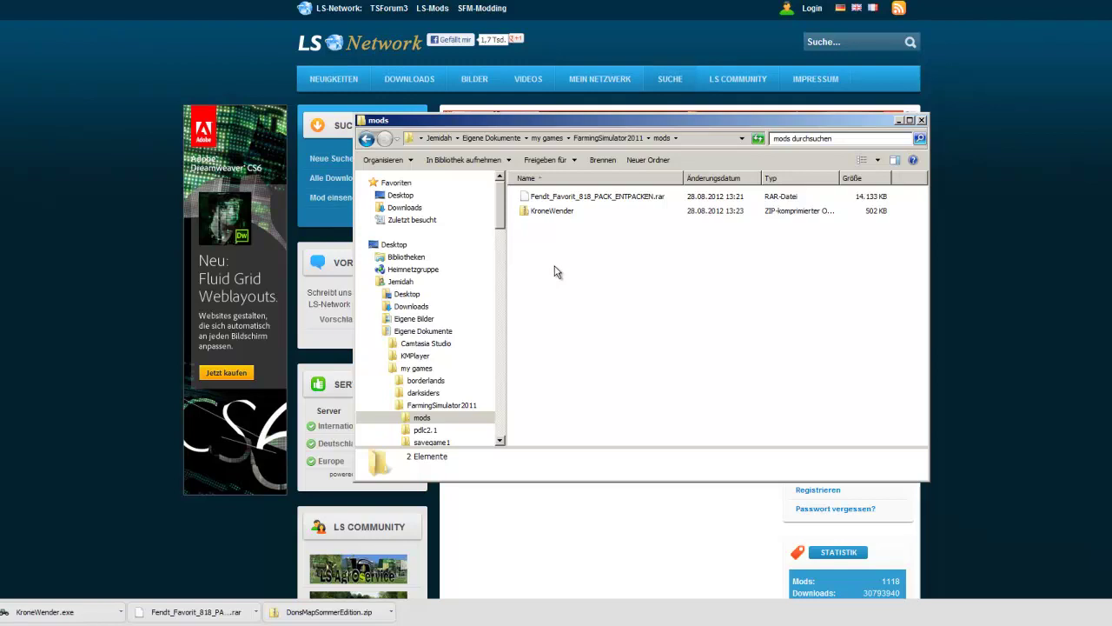
click(545, 198)
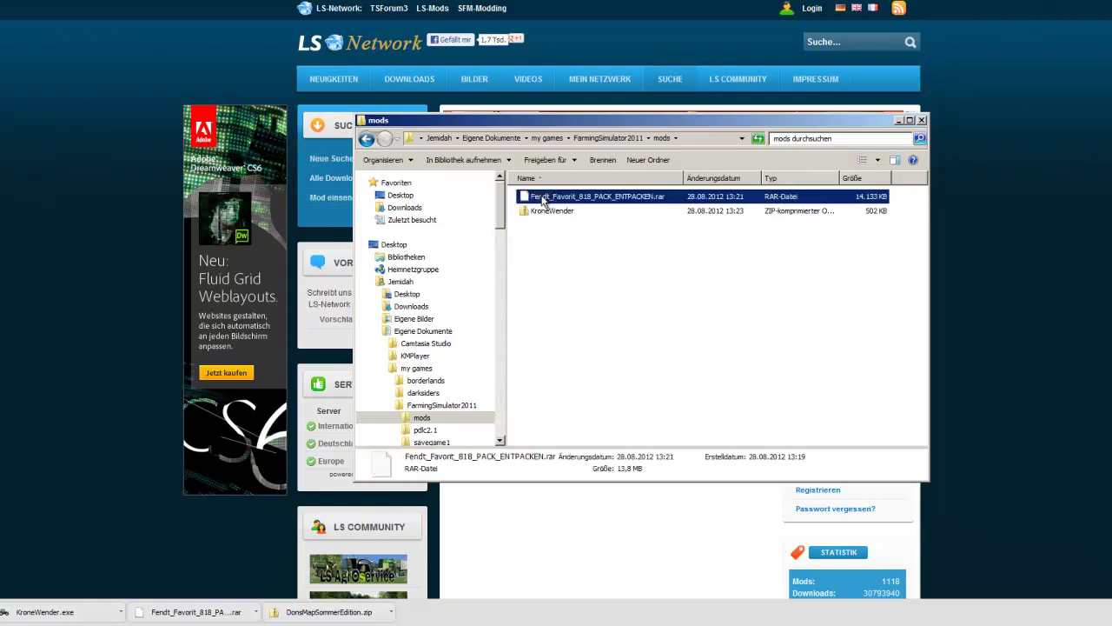